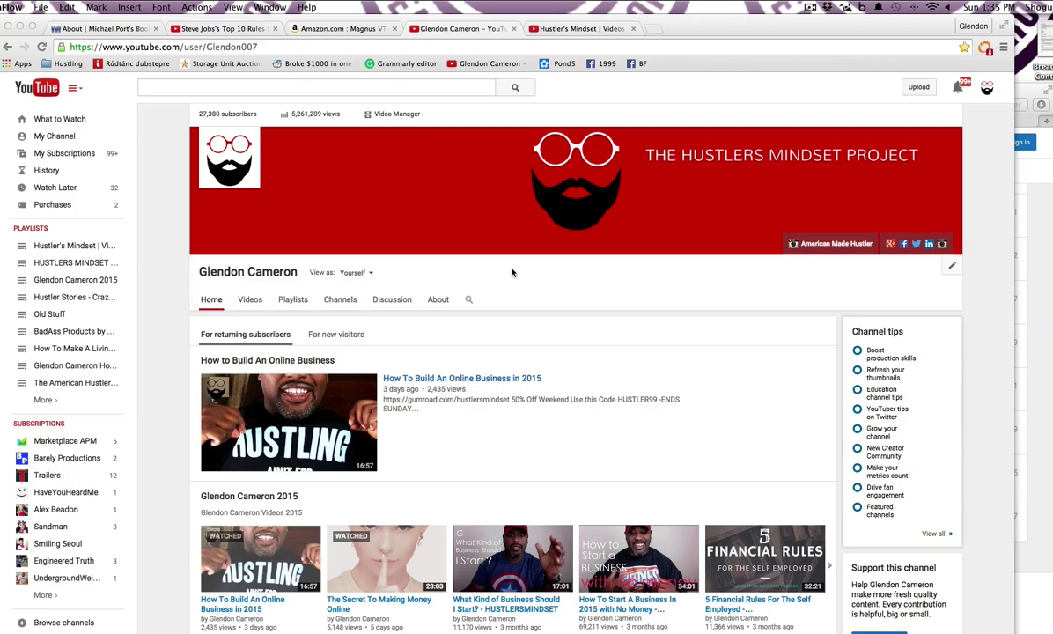
Open Creator Studio from the account and display the channel's status and features
{"action": "left_click", "coordinate": [986, 93]}
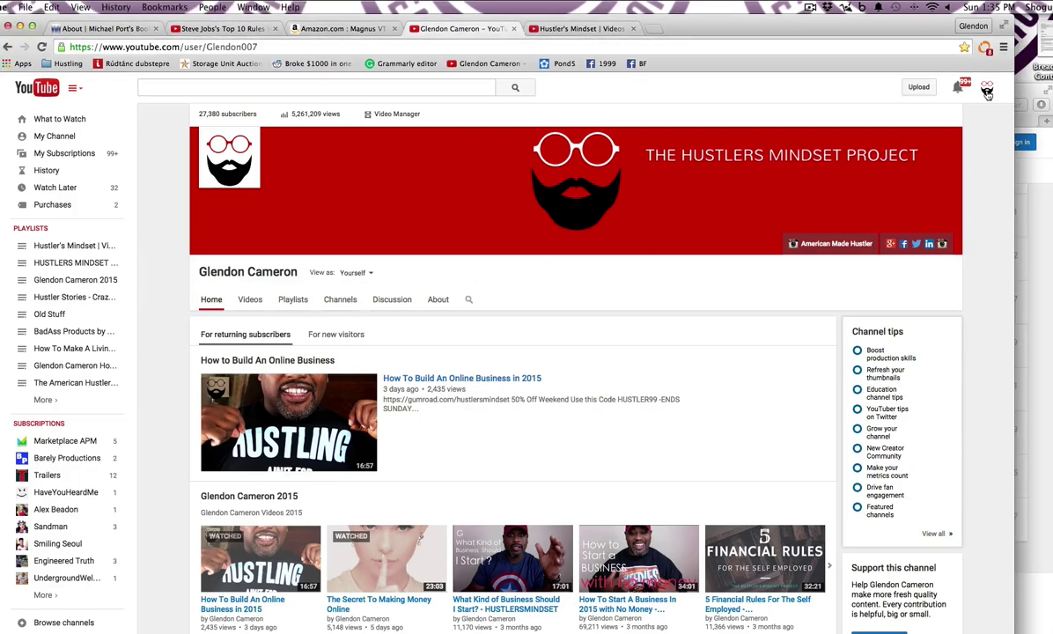
{"action": "left_click", "coordinate": [986, 90]}
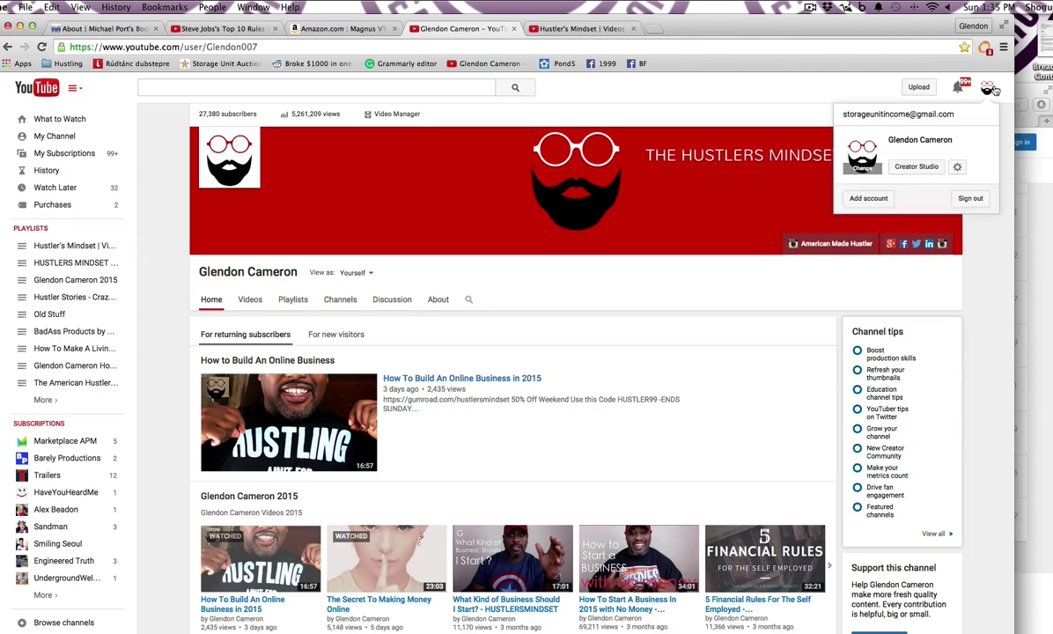
{"action": "left_click", "coordinate": [915, 169]}
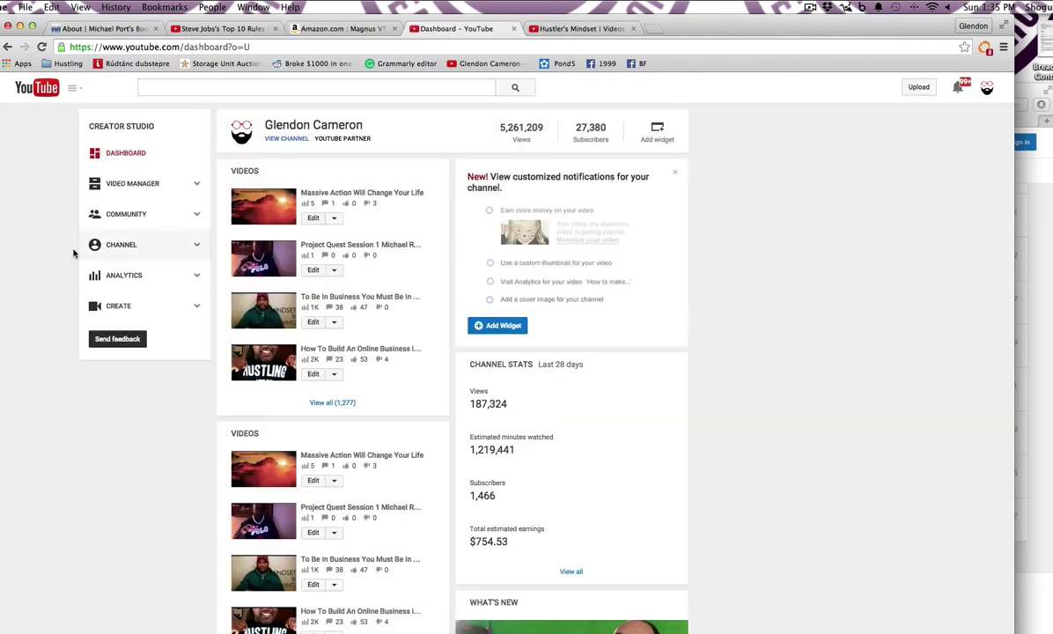
{"action": "left_click", "coordinate": [193, 247]}
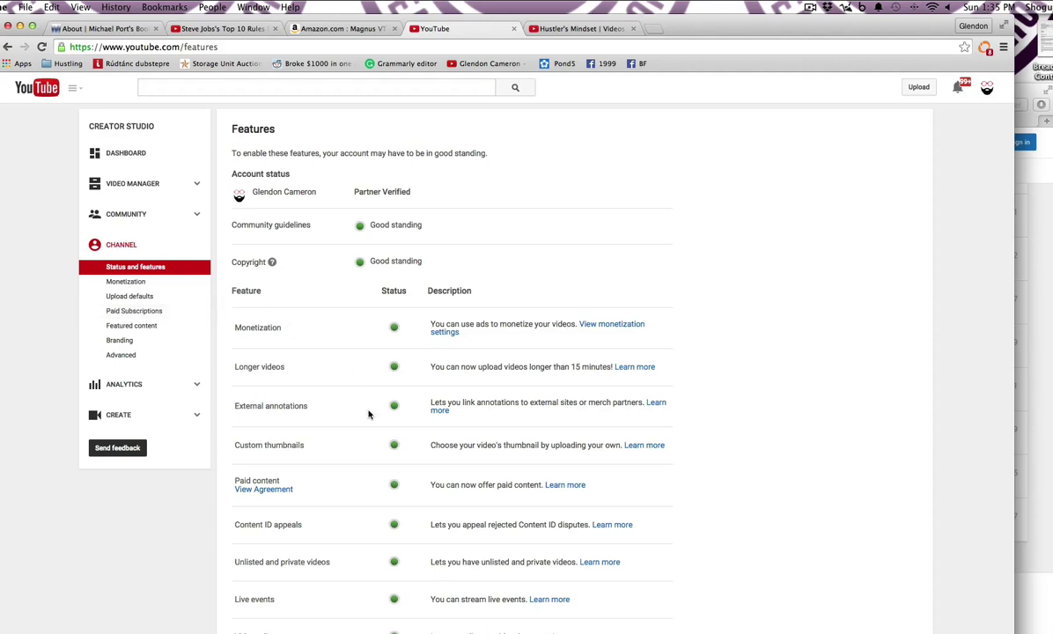
Open the paid content agreement, read through the Commerce Content Addendum and close it
{"action": "left_click", "coordinate": [266, 490]}
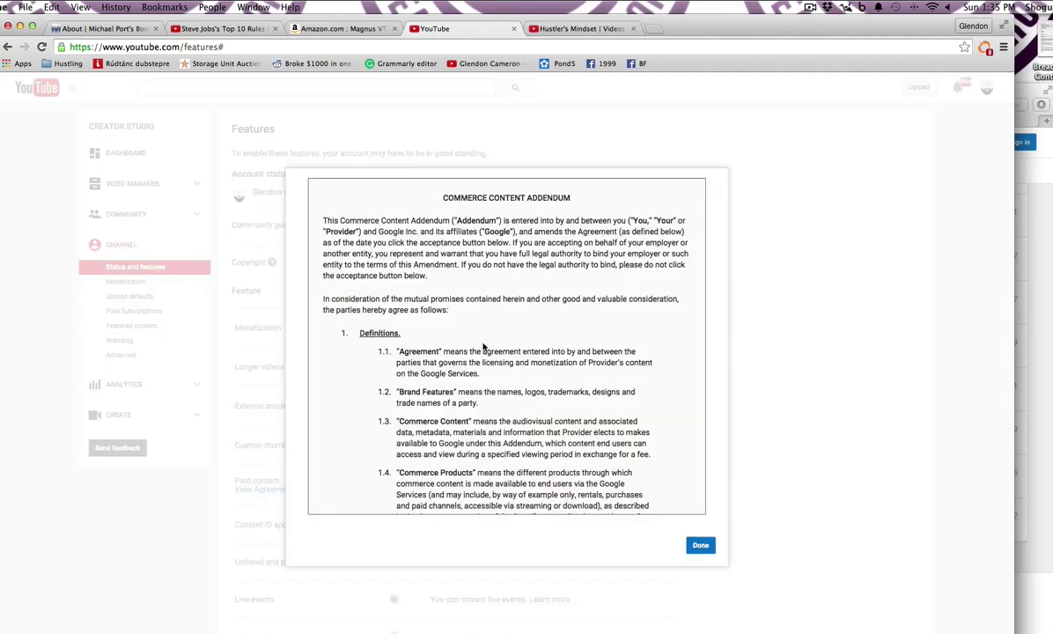
{"action": "scroll", "coordinate": [482, 347], "scroll_direction": "down", "scroll_amount": 15}
{"action": "scroll", "coordinate": [483, 345], "scroll_direction": "down", "scroll_amount": 10}
{"action": "scroll", "coordinate": [483, 343], "scroll_direction": "down", "scroll_amount": 12}
{"action": "scroll", "coordinate": [483, 346], "scroll_direction": "down", "scroll_amount": 10}
{"action": "scroll", "coordinate": [483, 345], "scroll_direction": "down", "scroll_amount": 10}
{"action": "scroll", "coordinate": [483, 345], "scroll_direction": "down", "scroll_amount": 15}
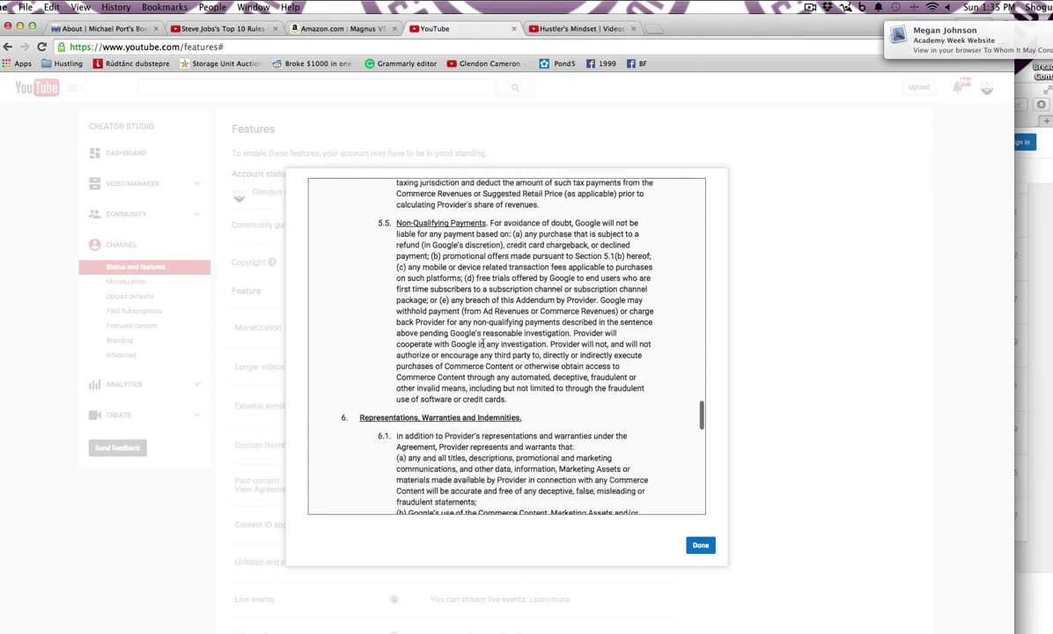
{"action": "scroll", "coordinate": [483, 346], "scroll_direction": "down", "scroll_amount": 15}
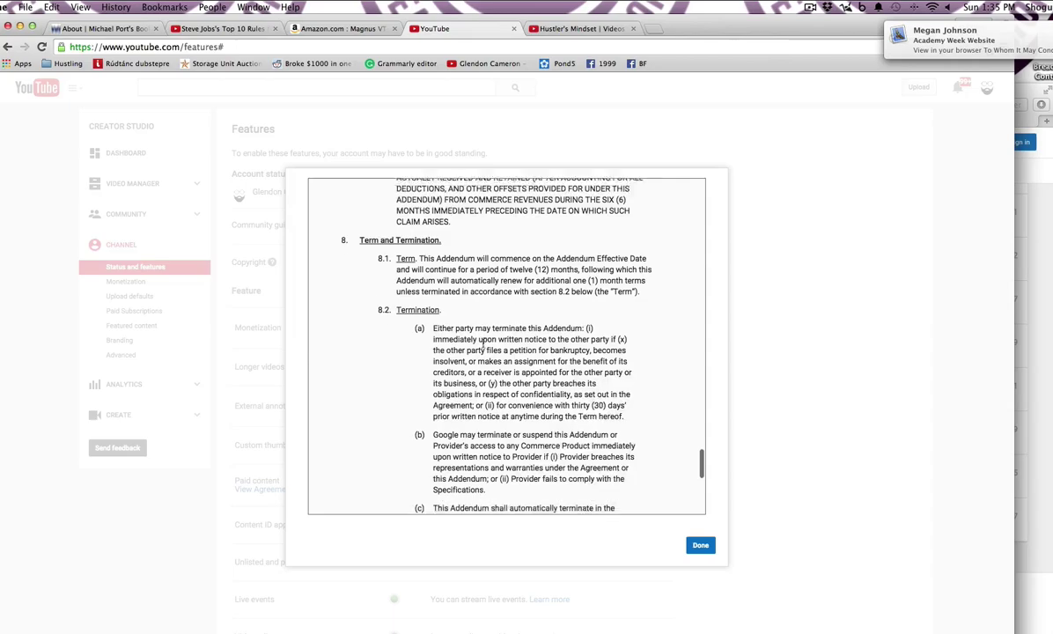
{"action": "scroll", "coordinate": [482, 346], "scroll_direction": "down", "scroll_amount": 8}
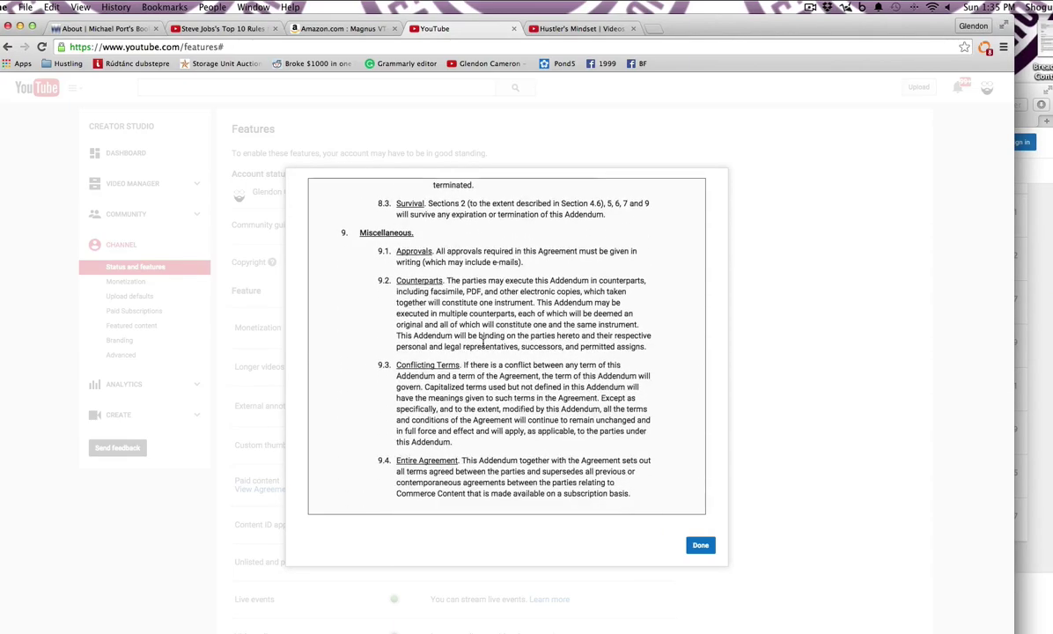
{"action": "scroll", "coordinate": [483, 345], "scroll_direction": "up", "scroll_amount": 20}
{"action": "scroll", "coordinate": [482, 346], "scroll_direction": "up", "scroll_amount": 1}
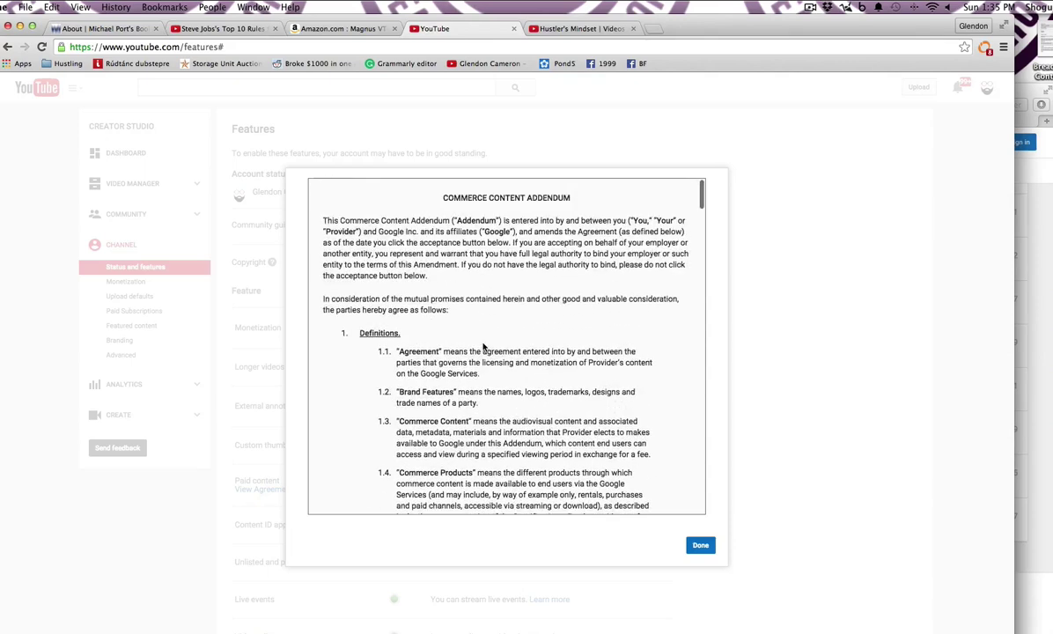
{"action": "left_click", "coordinate": [700, 546]}
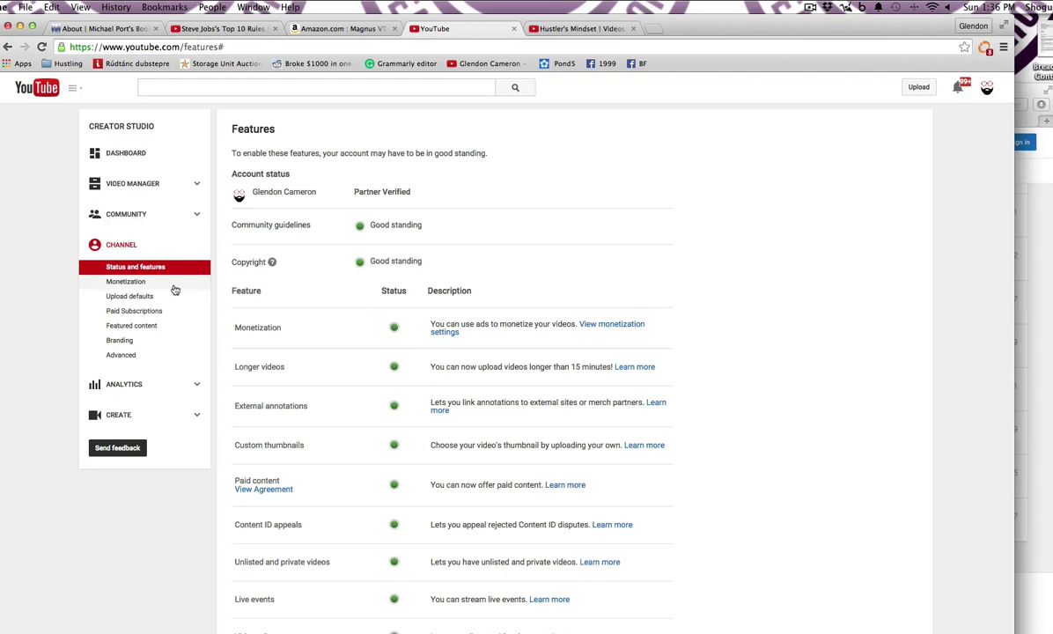
View the channel's Paid Subscriptions options and open the Video Manager's list of uploaded videos
{"action": "left_click", "coordinate": [135, 311]}
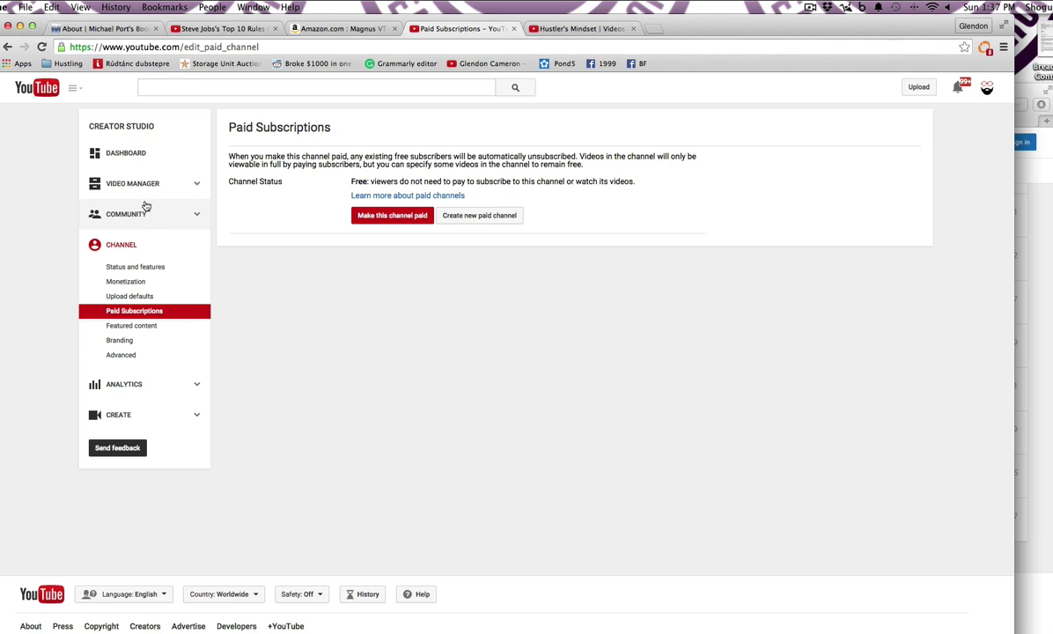
{"action": "left_click", "coordinate": [197, 189]}
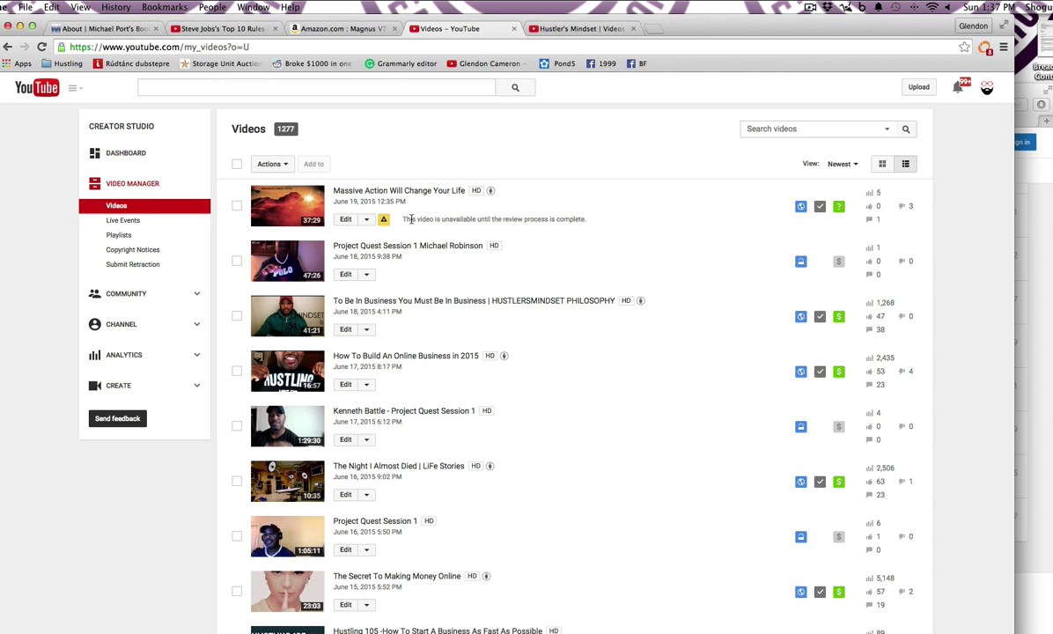
Review the "Hustler's Mindset | Videos For Purchase and Download" playlist and its prices, both signed in and in the signed-out Safari window
{"action": "left_click", "coordinate": [584, 29]}
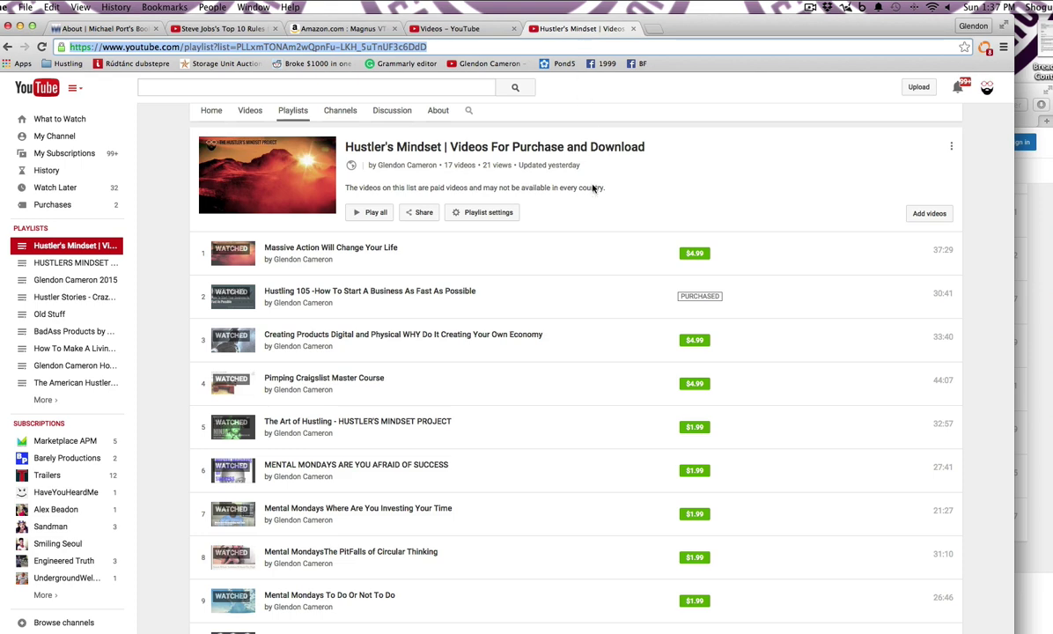
{"action": "scroll", "coordinate": [589, 208], "scroll_direction": "down", "scroll_amount": 10}
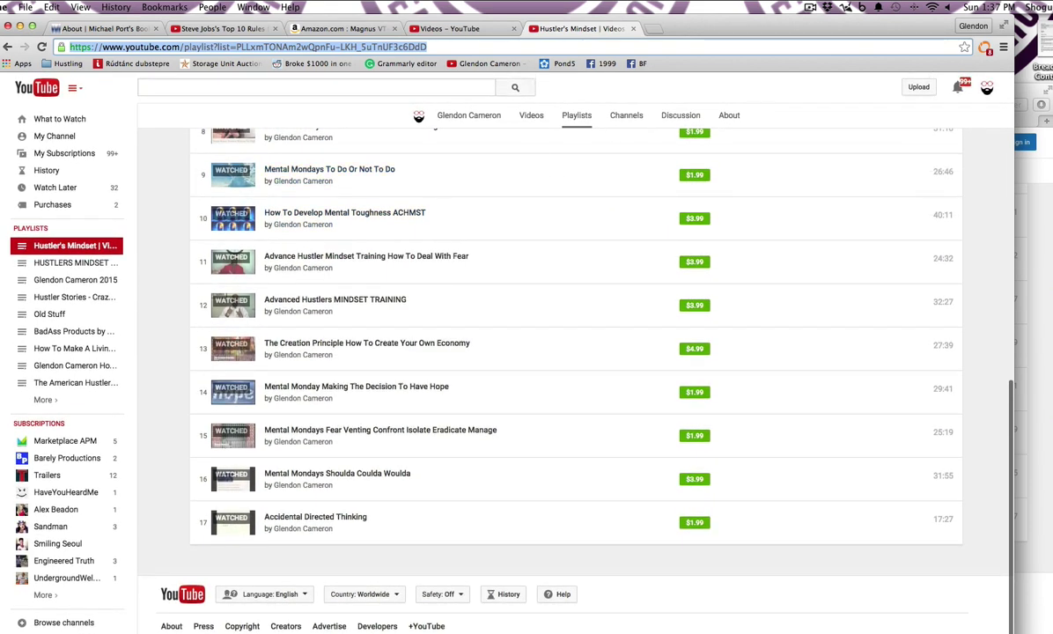
{"action": "left_click", "coordinate": [1031, 95]}
{"action": "left_click_drag", "start_coordinate": [704, 66], "coordinate": [607, 44]}
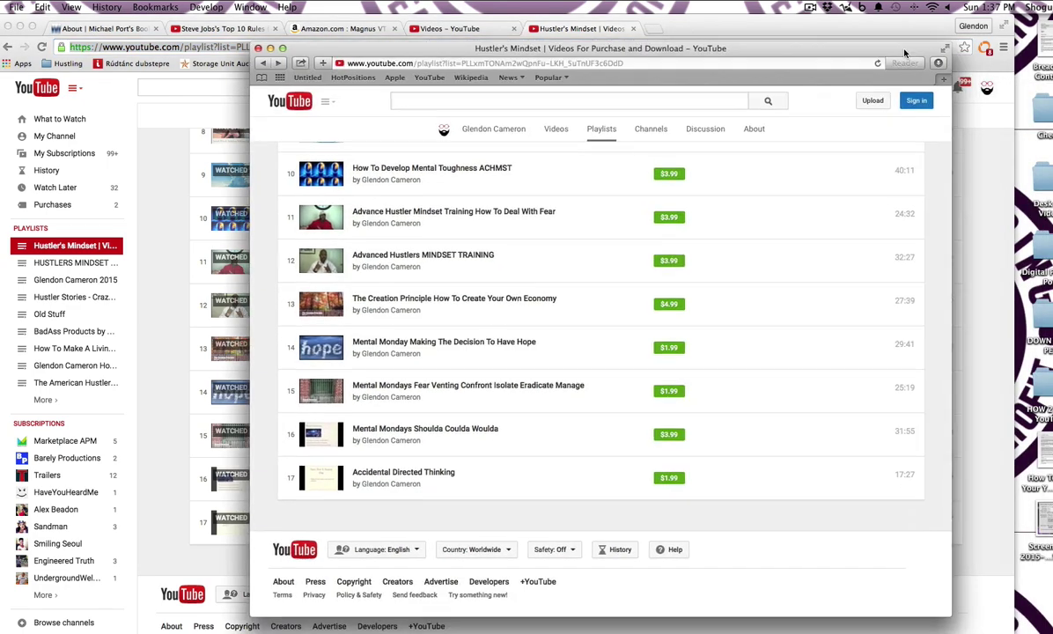
{"action": "scroll", "coordinate": [757, 204], "scroll_direction": "up", "scroll_amount": 10}
{"action": "scroll", "coordinate": [757, 204], "scroll_direction": "down", "scroll_amount": 3}
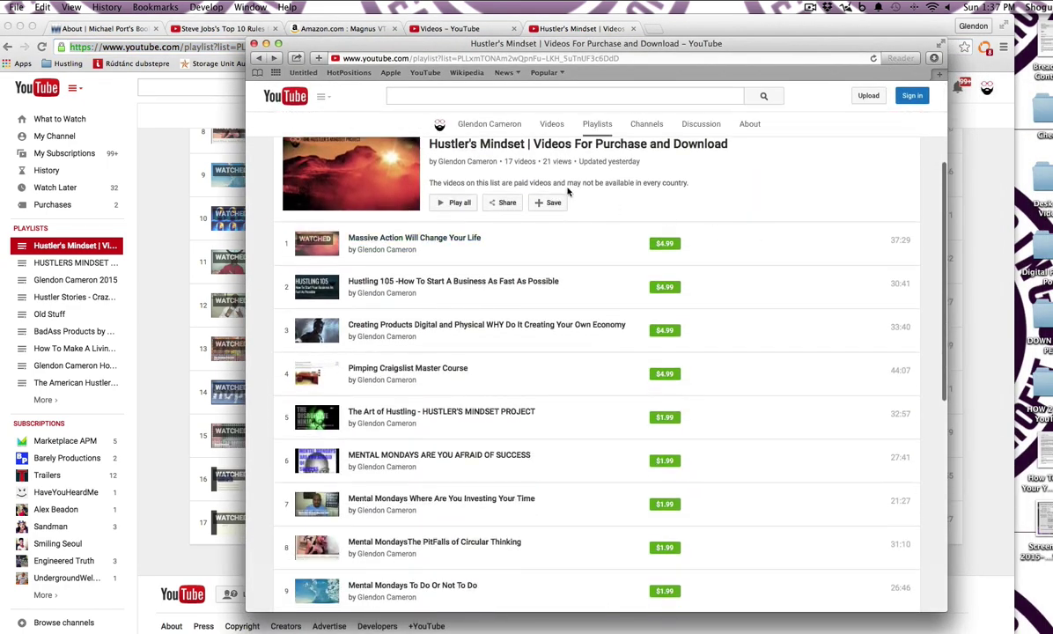
Check the availability of several paid playlist videos while signed out, starting with "Massive Action Will Change Your Life"
{"action": "left_click", "coordinate": [445, 269]}
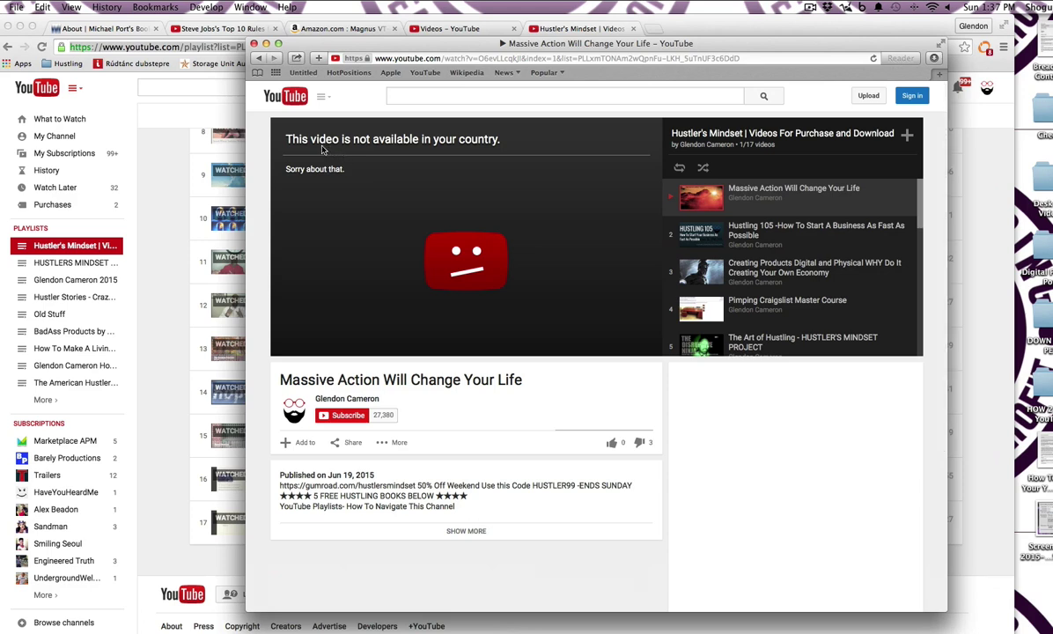
{"action": "scroll", "coordinate": [293, 149], "scroll_direction": "down", "scroll_amount": 1}
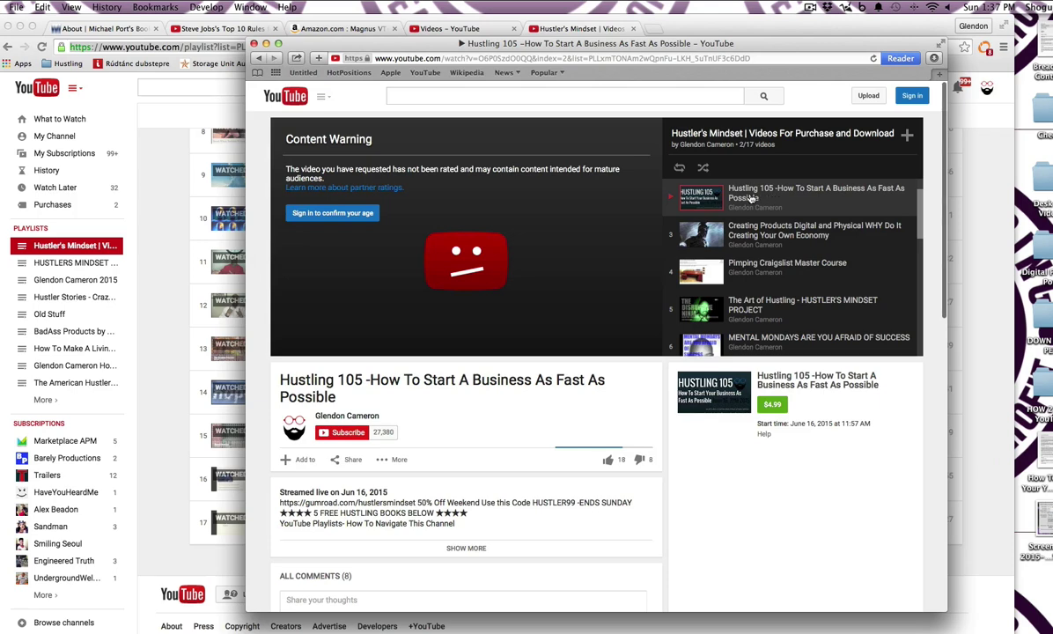
{"action": "left_click", "coordinate": [750, 238]}
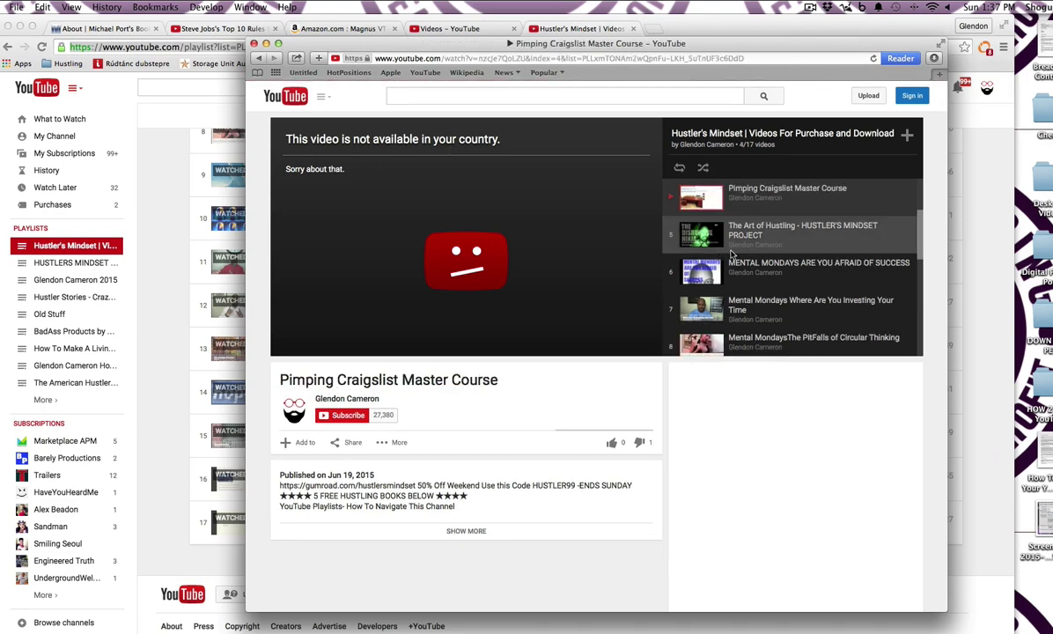
{"action": "left_click", "coordinate": [751, 270]}
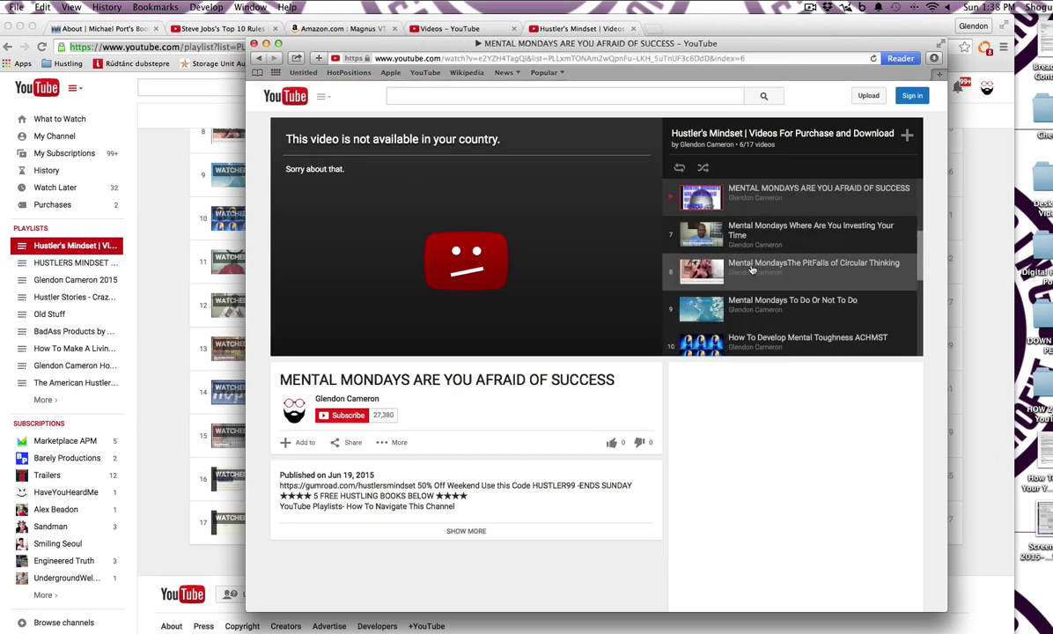
{"action": "left_click", "coordinate": [752, 305]}
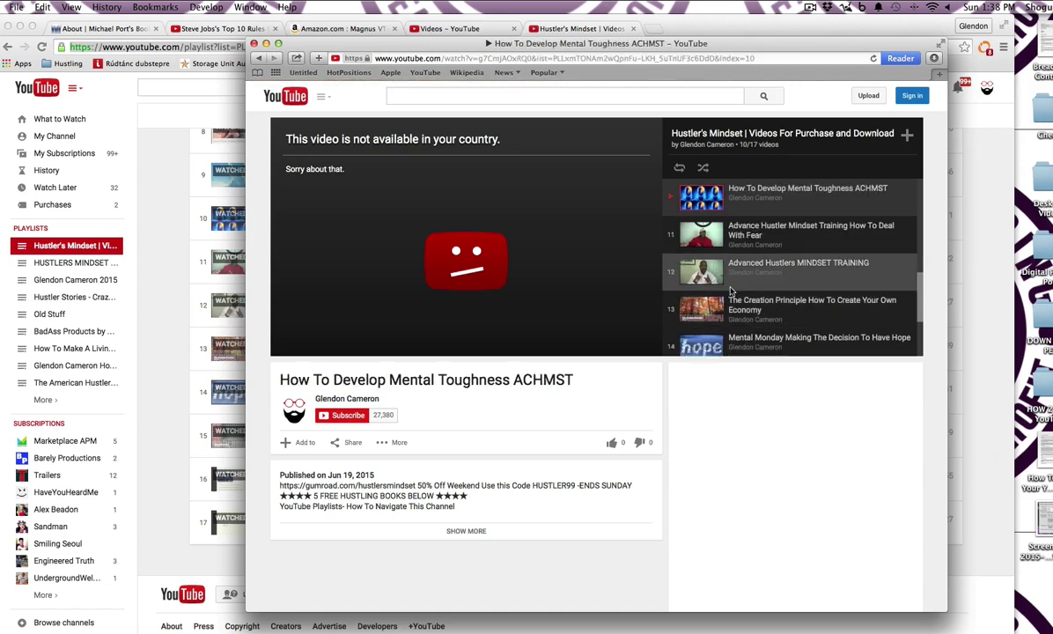
Return to the signed-in Chrome window, open "Massive Action Will Change Your Life" from the playlist and pause its playback
{"action": "left_click", "coordinate": [168, 112]}
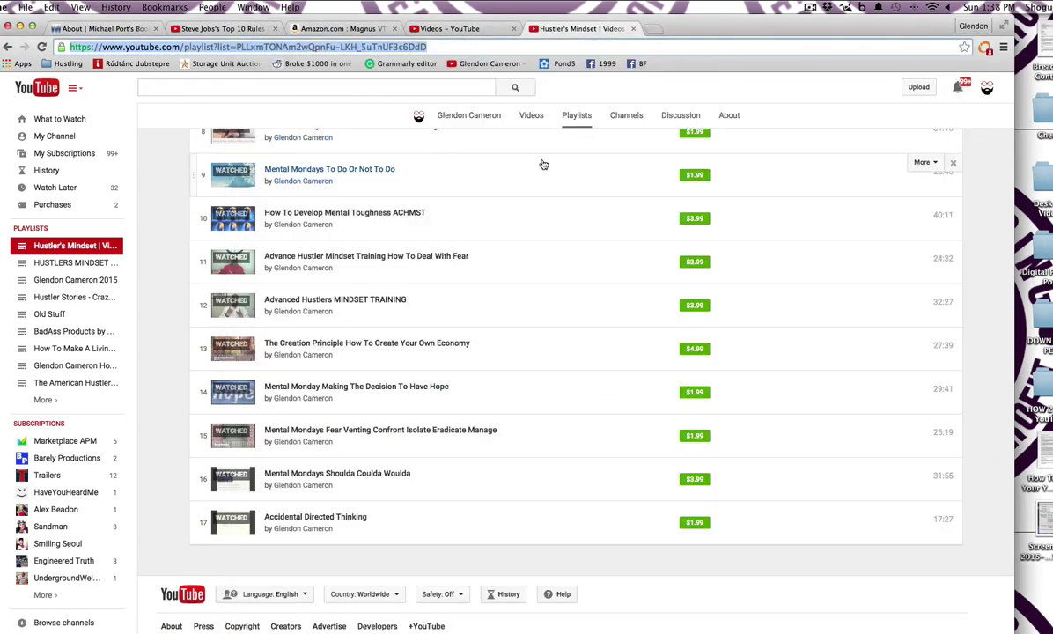
{"action": "scroll", "coordinate": [547, 182], "scroll_direction": "up", "scroll_amount": 5}
{"action": "scroll", "coordinate": [547, 181], "scroll_direction": "up", "scroll_amount": 3}
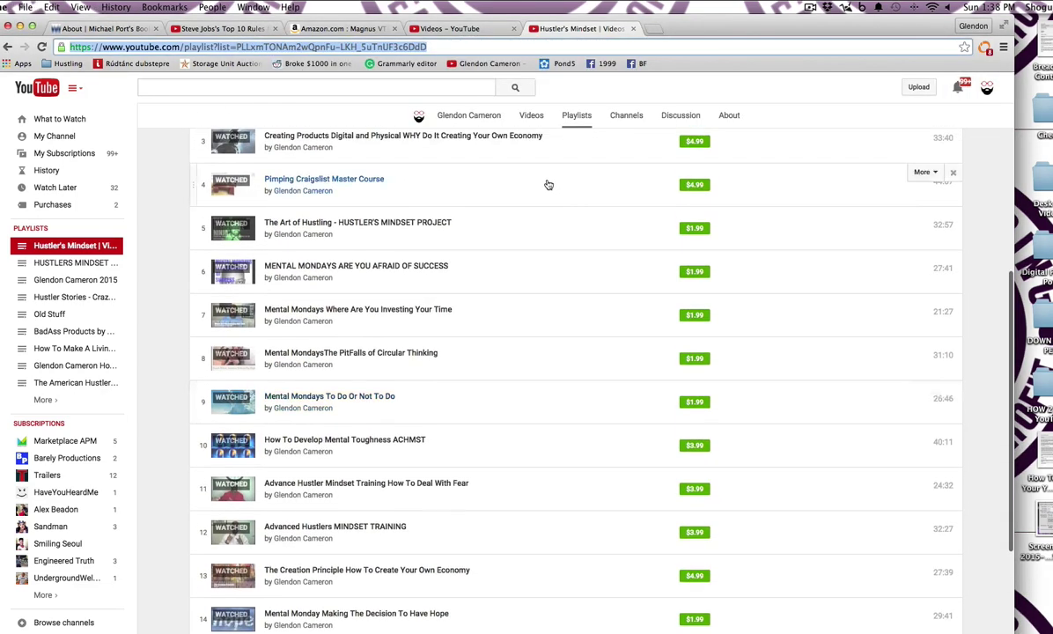
{"action": "scroll", "coordinate": [547, 198], "scroll_direction": "up", "scroll_amount": 1}
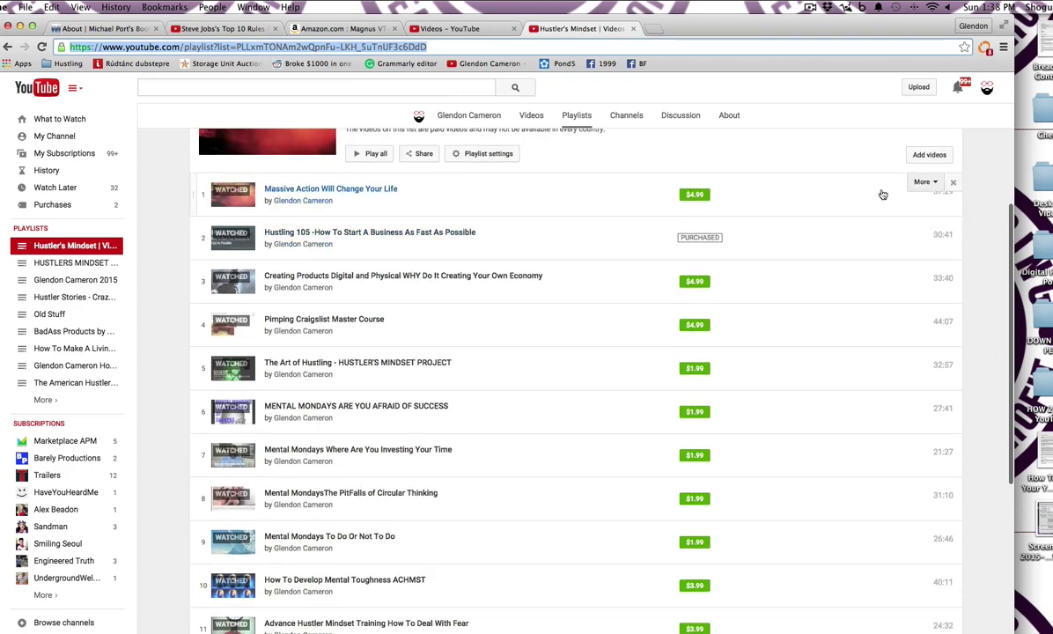
{"action": "left_click", "coordinate": [387, 188]}
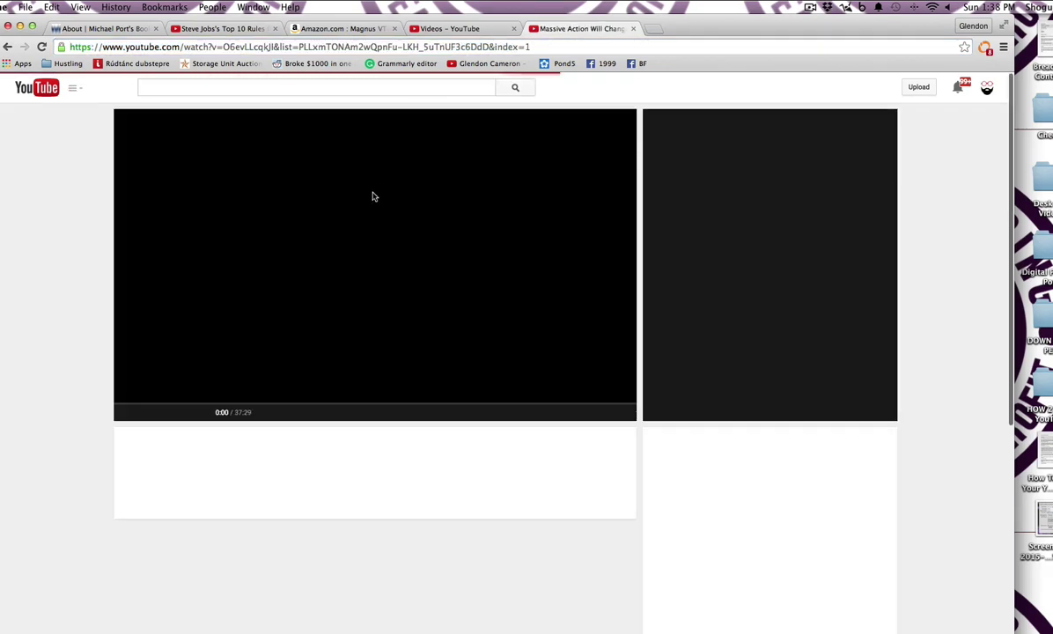
{"action": "scroll", "coordinate": [258, 228], "scroll_direction": "down", "scroll_amount": 5}
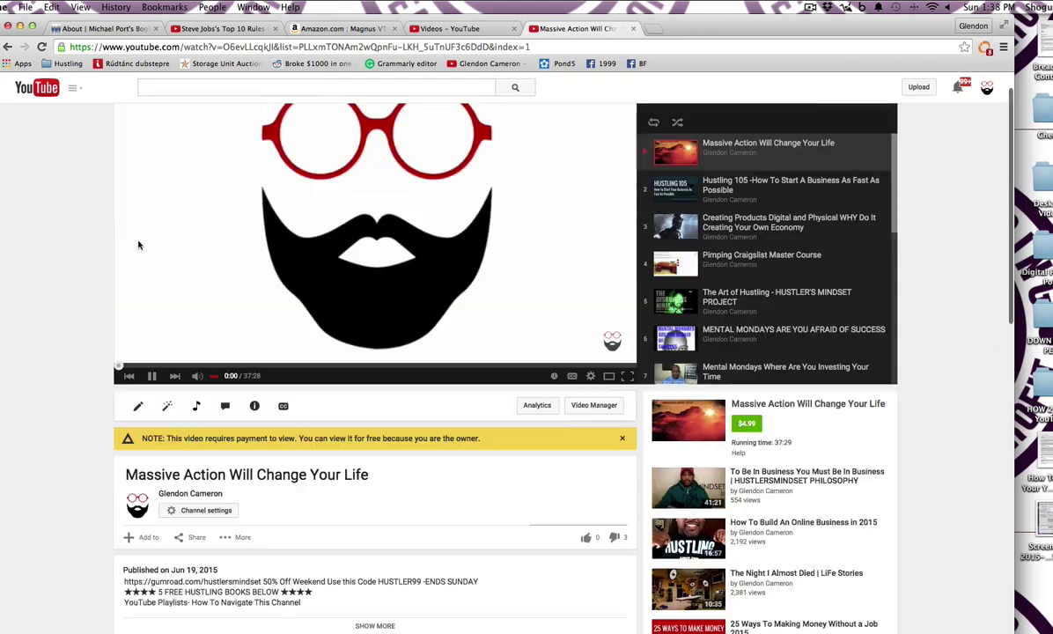
{"action": "left_click", "coordinate": [149, 376]}
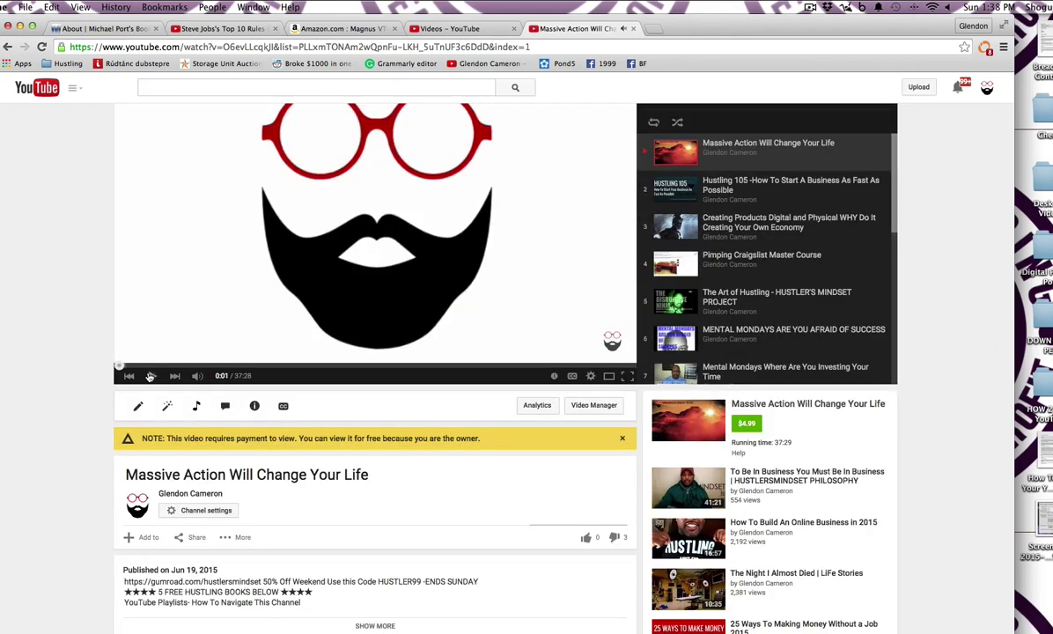
Open the video's info and settings for editing and display its monetization pricing options
{"action": "scroll", "coordinate": [232, 307], "scroll_direction": "down", "scroll_amount": 3}
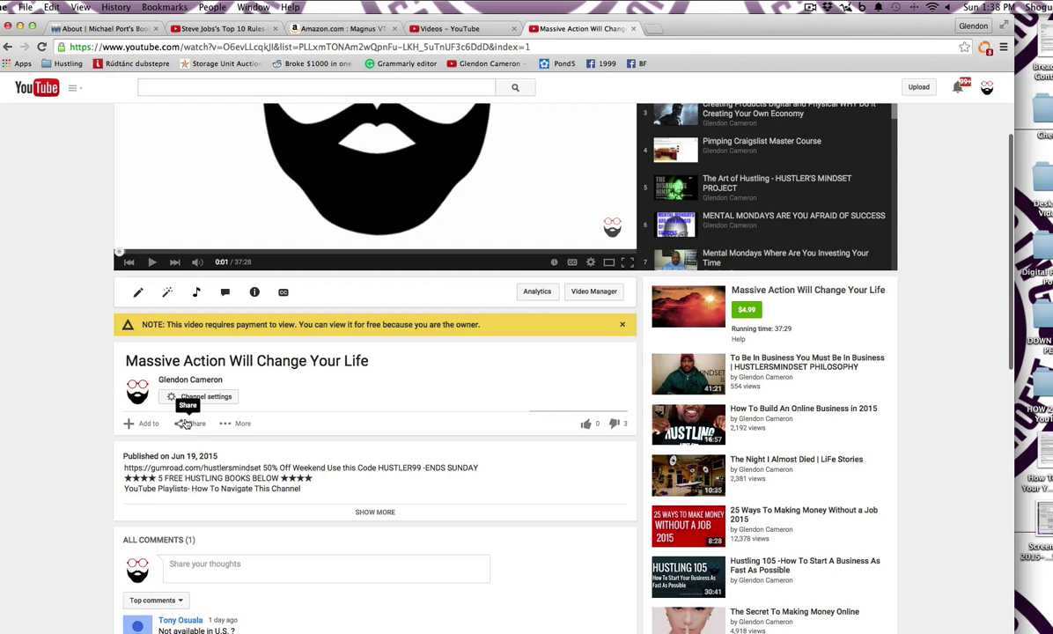
{"action": "left_click", "coordinate": [135, 293]}
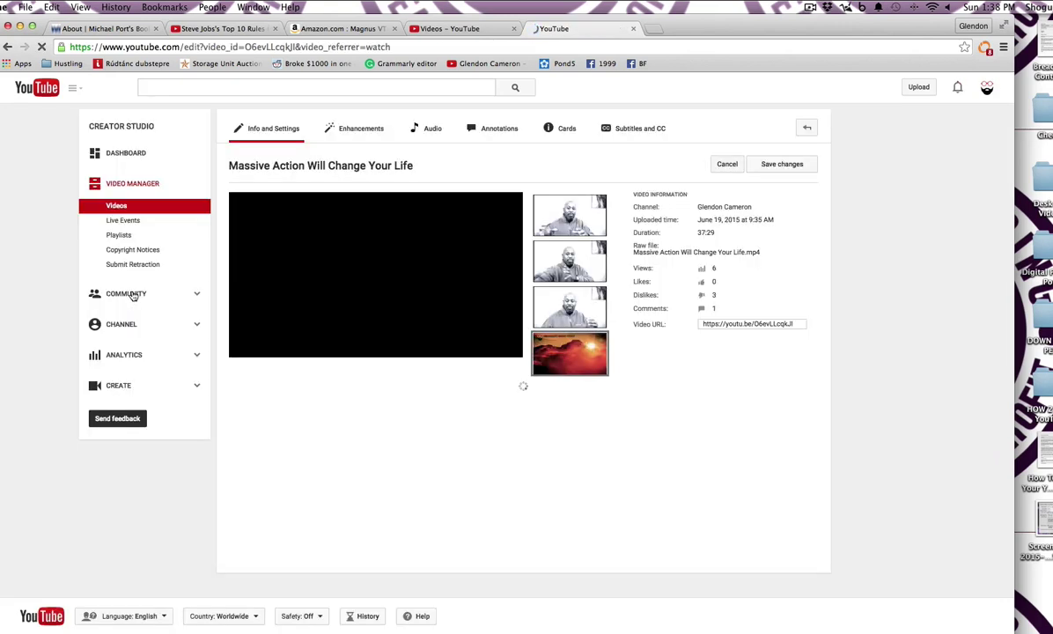
{"action": "scroll", "coordinate": [392, 370], "scroll_direction": "down", "scroll_amount": 2}
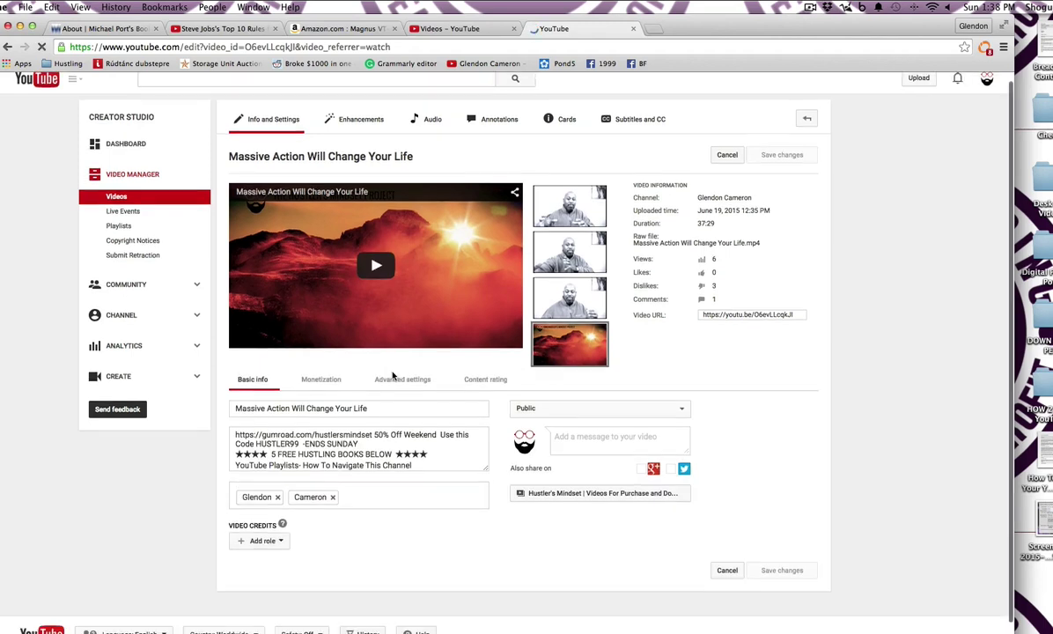
{"action": "left_click", "coordinate": [327, 341]}
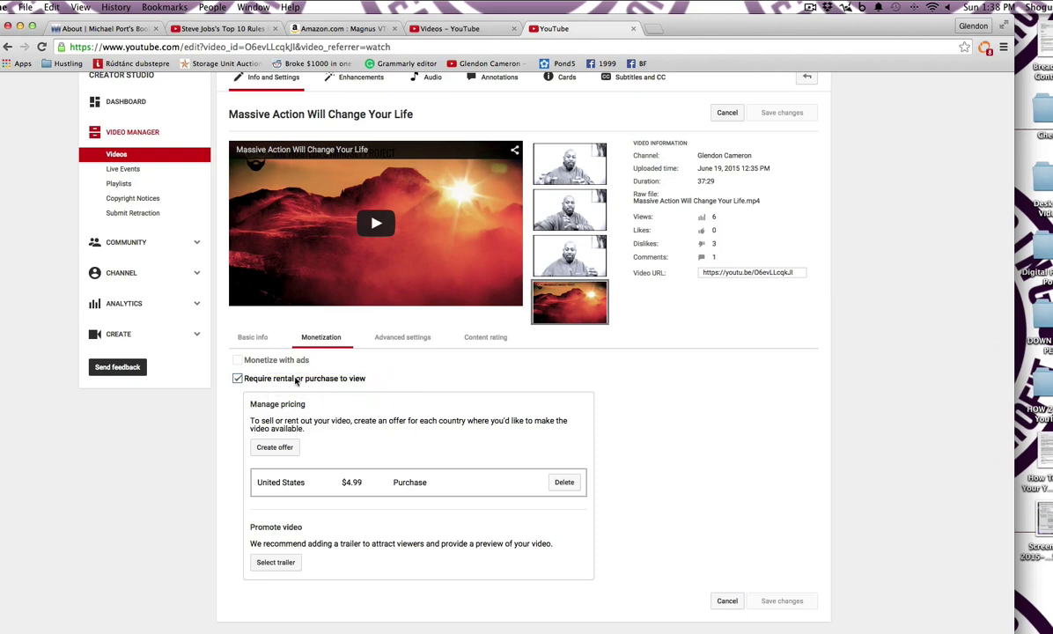
{"action": "scroll", "coordinate": [352, 376], "scroll_direction": "down", "scroll_amount": 3}
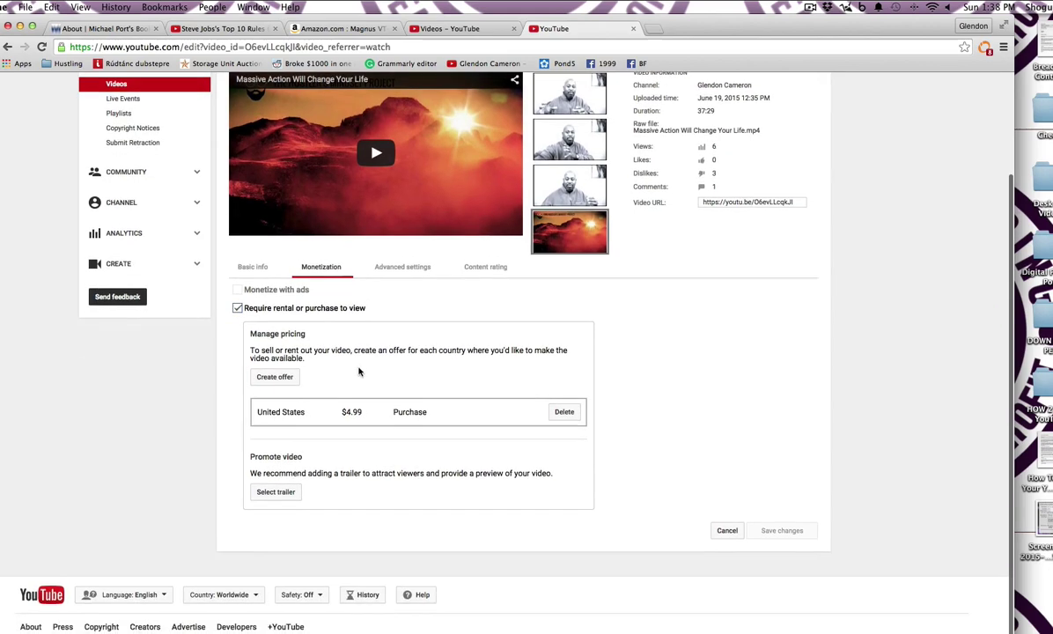
Start a new offer for the video and review the full list of countries where it can be sold
{"action": "left_click", "coordinate": [277, 376]}
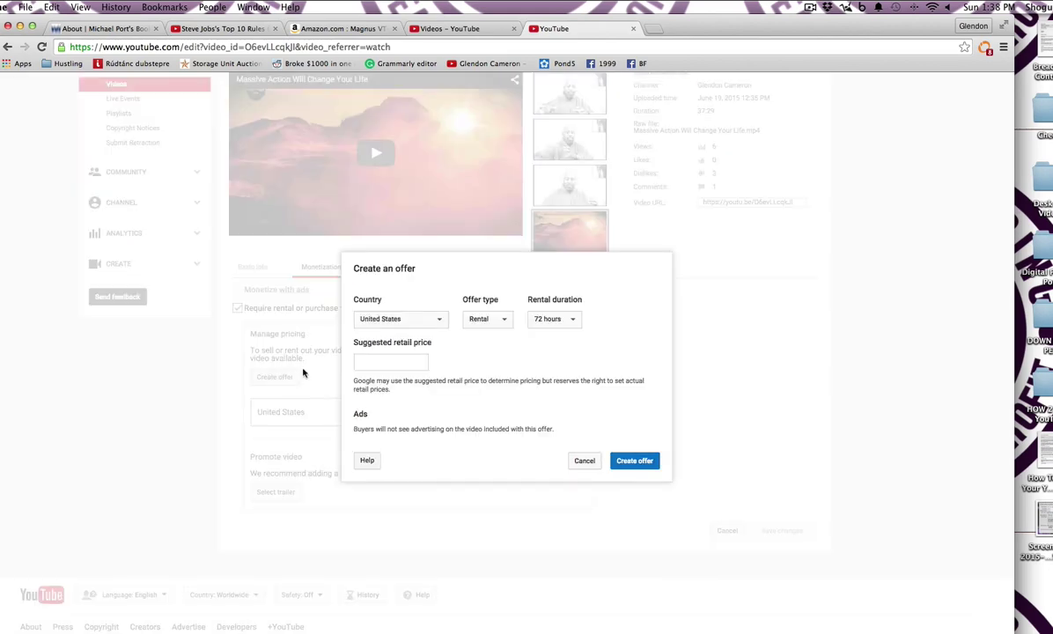
{"action": "left_click", "coordinate": [438, 322]}
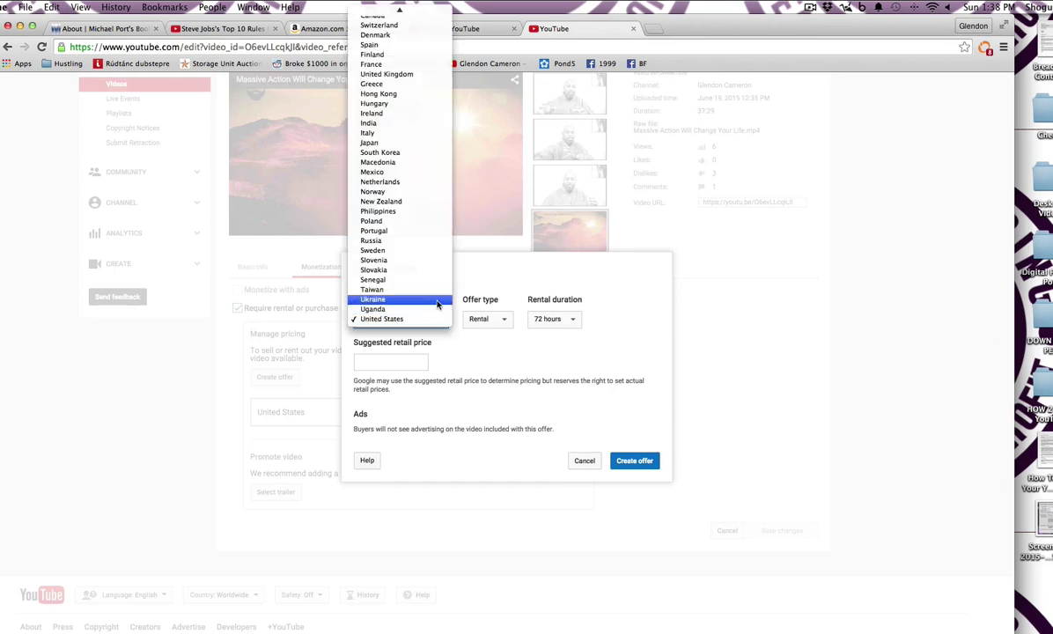
{"action": "scroll", "coordinate": [435, 228], "scroll_direction": "up", "scroll_amount": 2}
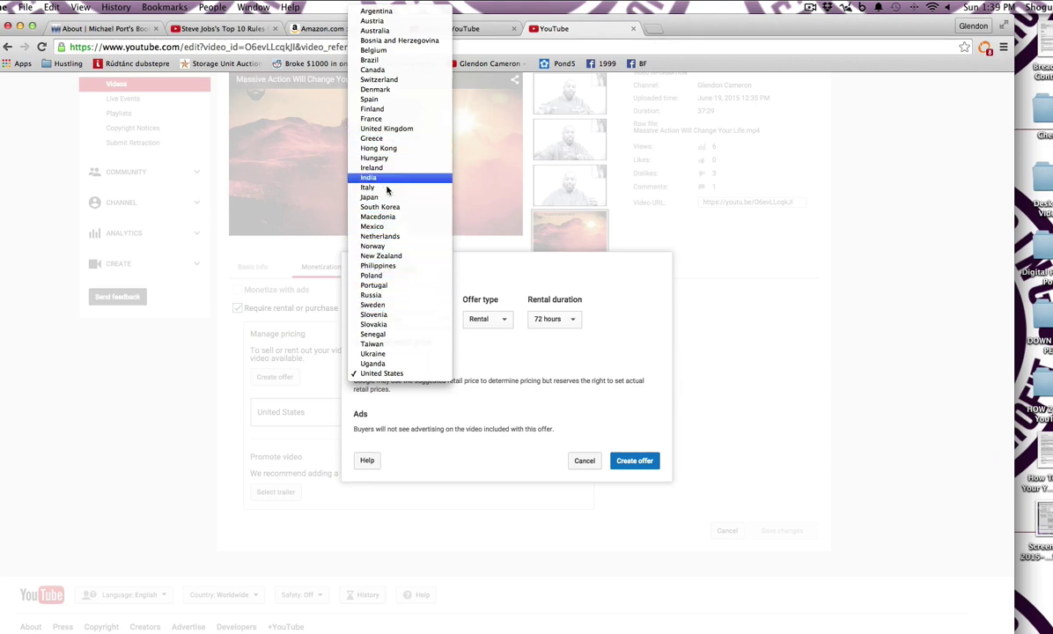
{"action": "left_click", "coordinate": [488, 283]}
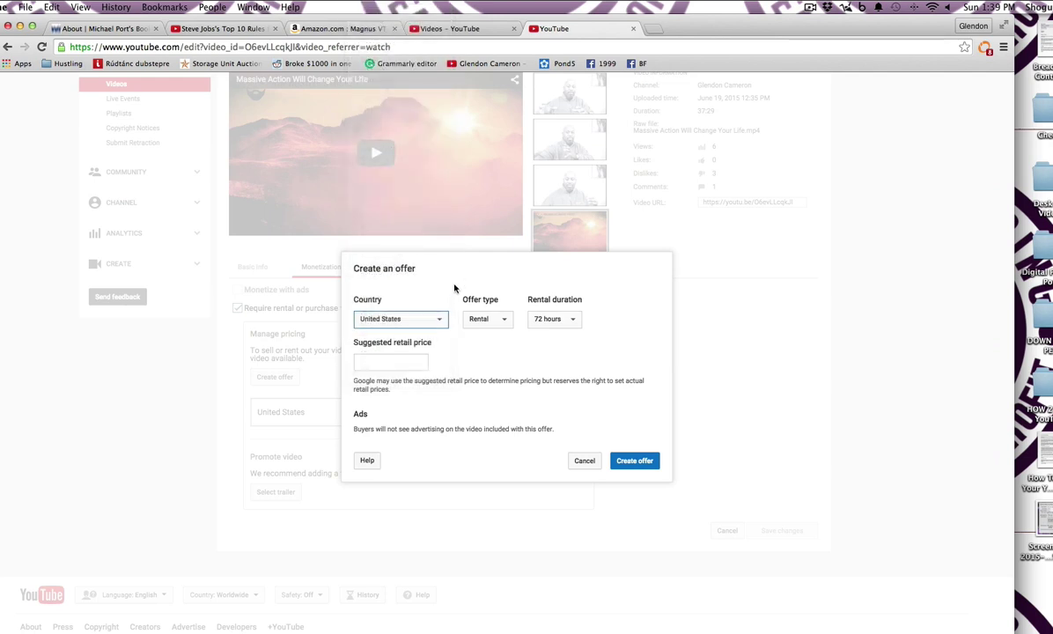
Compare the offer types by switching the new offer to Purchase and back to Rental
{"action": "left_click", "coordinate": [504, 322]}
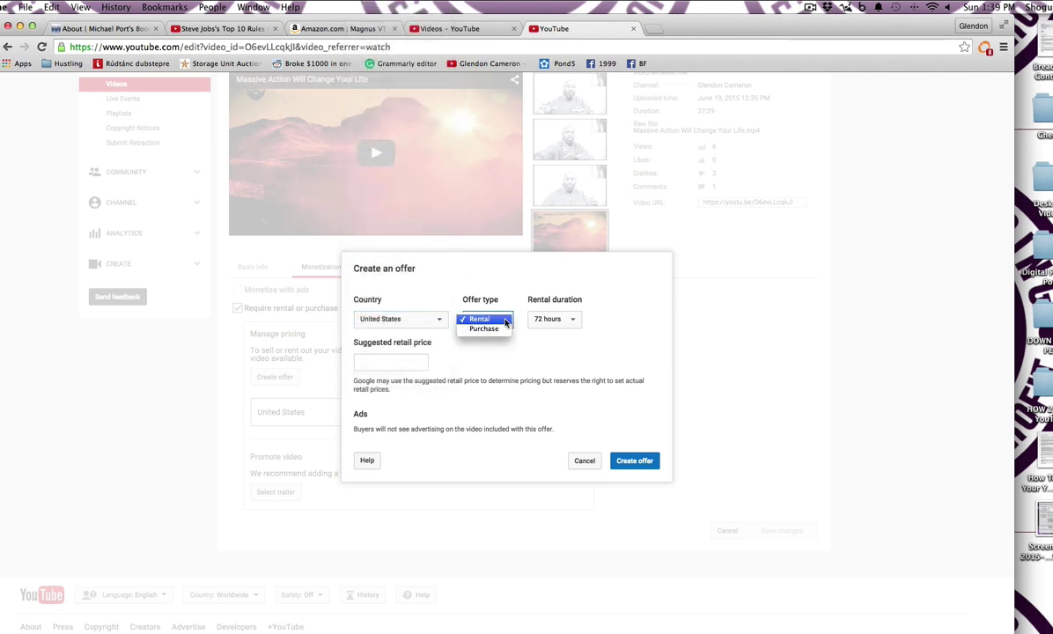
{"action": "left_click", "coordinate": [505, 330]}
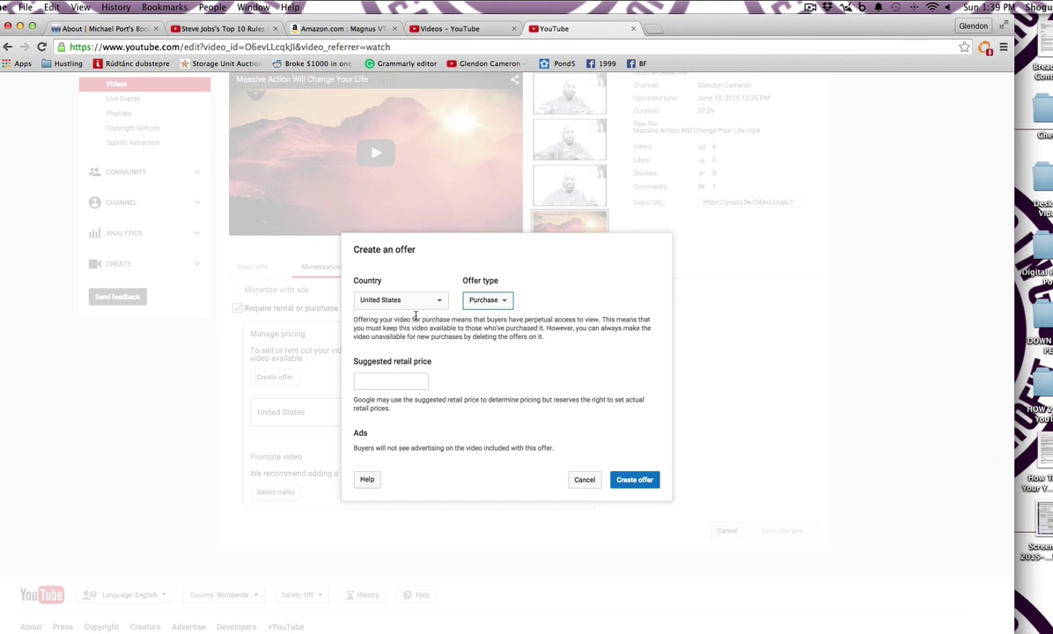
{"action": "left_click", "coordinate": [505, 301]}
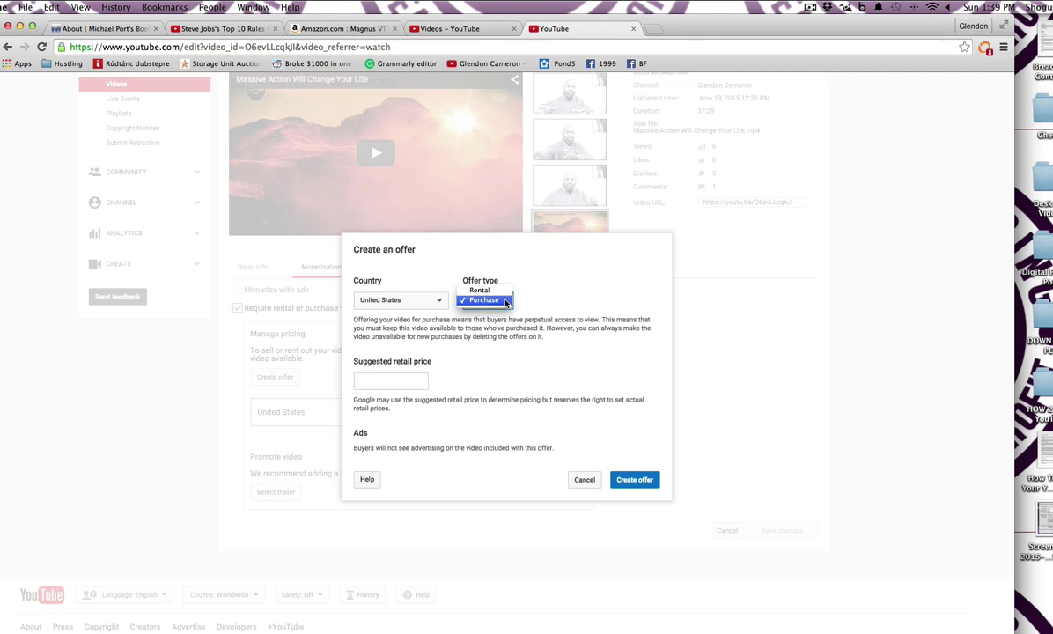
{"action": "left_click", "coordinate": [498, 290]}
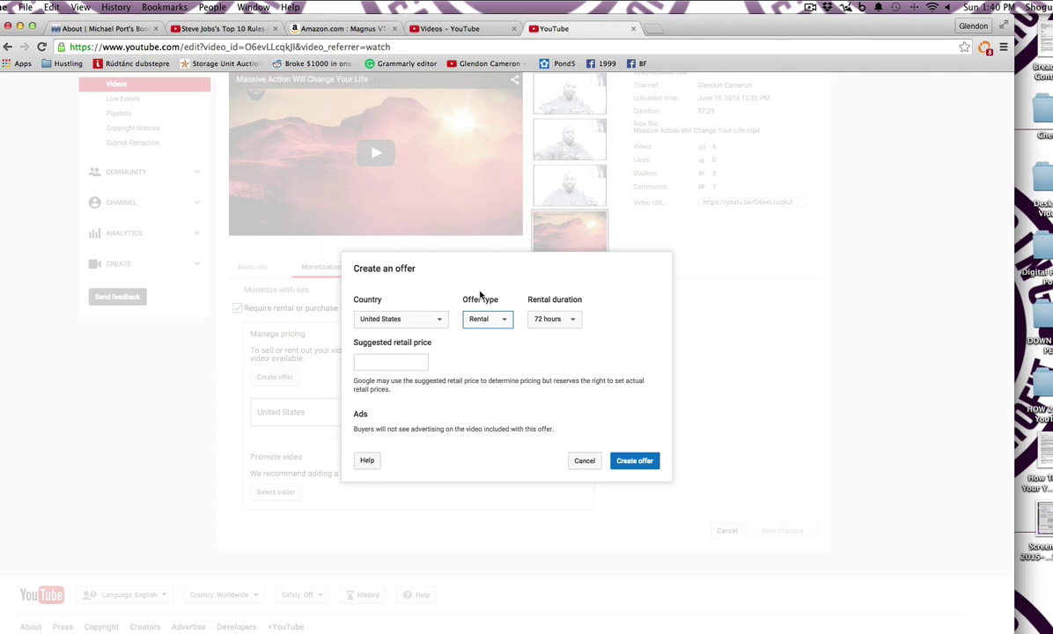
Check the rental duration and country choices for the offer, and cancel it without creating anything
{"action": "left_click", "coordinate": [571, 322]}
{"action": "left_click", "coordinate": [440, 322]}
{"action": "left_click", "coordinate": [440, 322]}
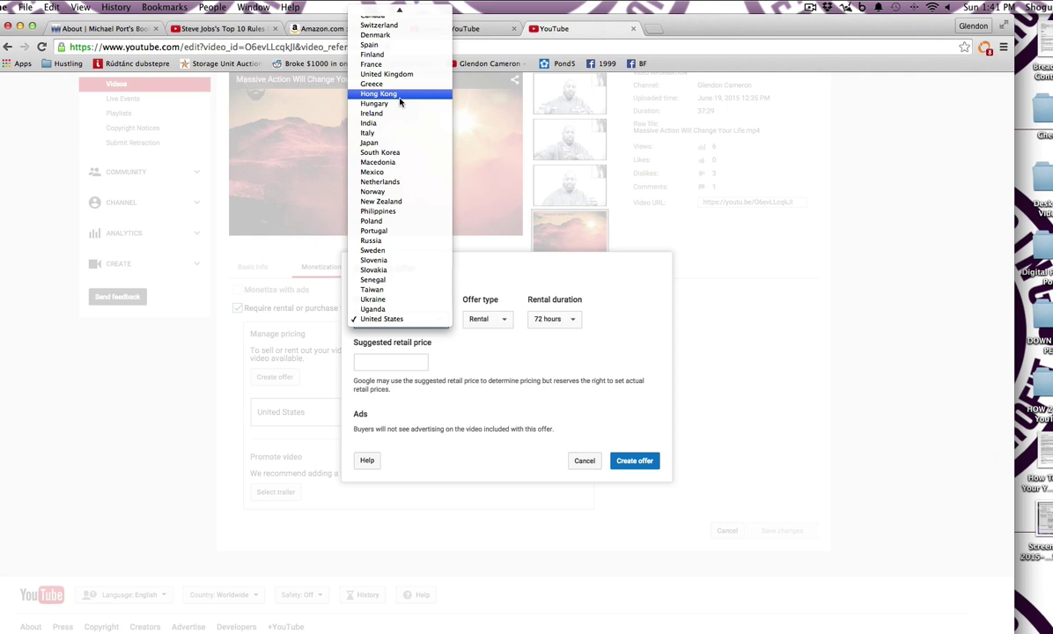
{"action": "left_click", "coordinate": [752, 306]}
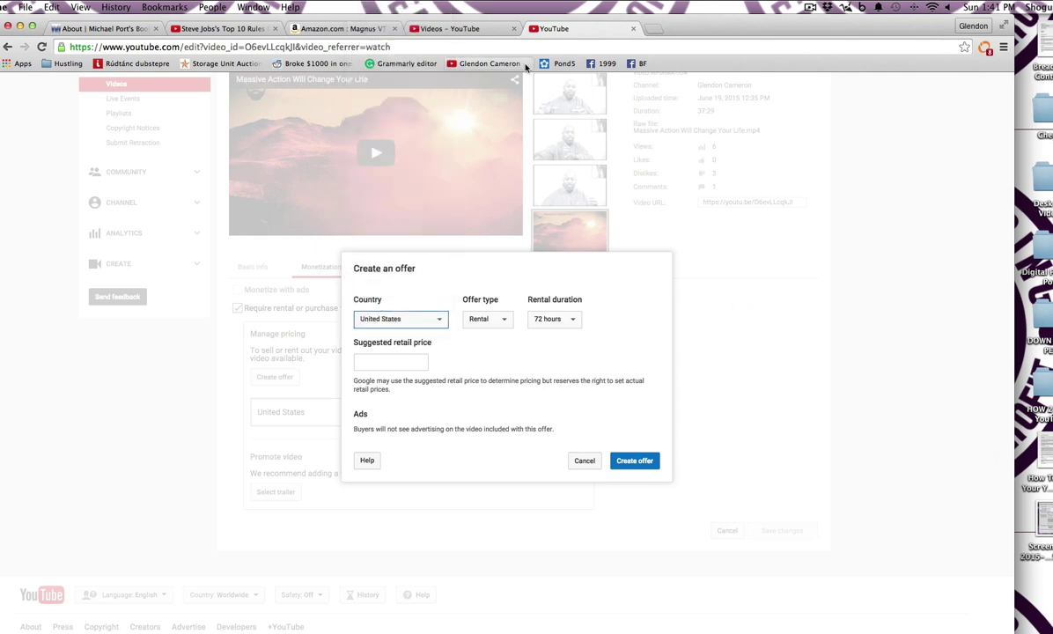
{"action": "left_click", "coordinate": [722, 268]}
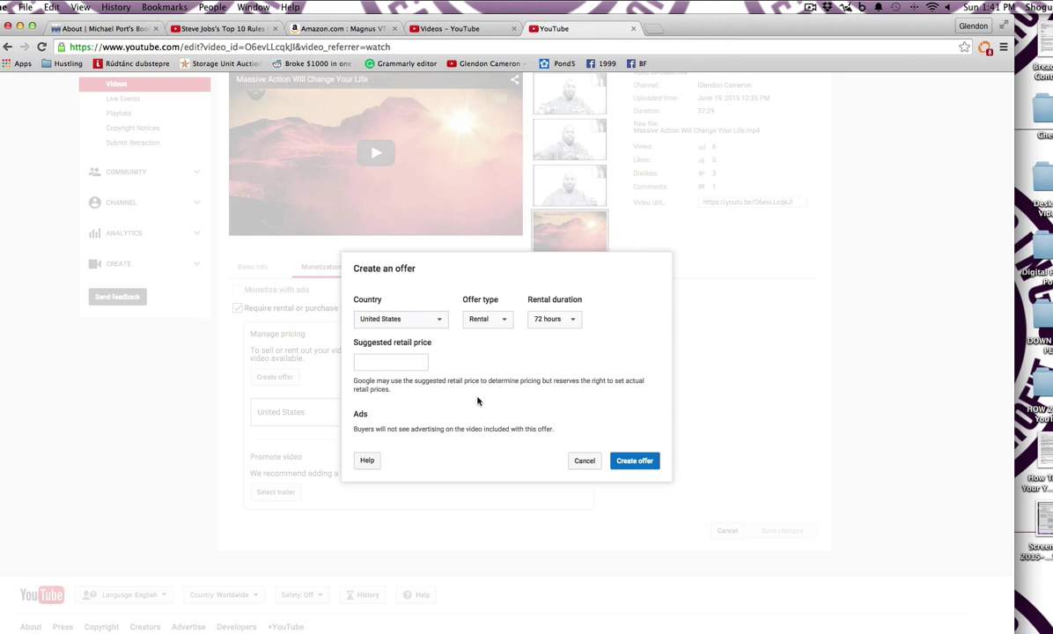
{"action": "left_click", "coordinate": [584, 461]}
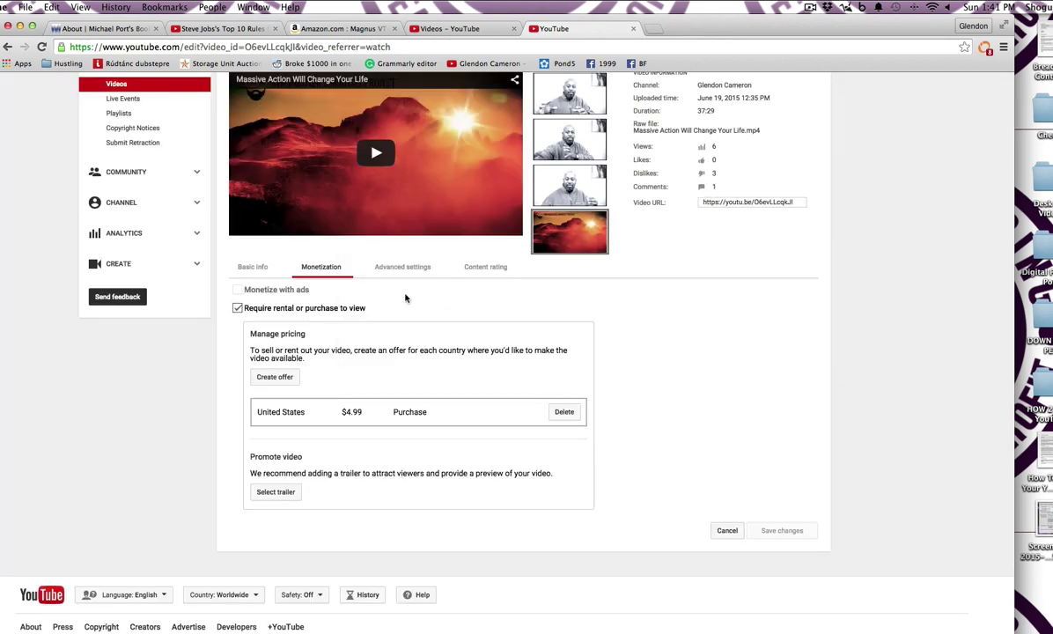
Return to the "Hustler's Mindset | Videos For Purchase and Download" playlist and review its videos and prices down to the last entry
{"action": "left_click", "coordinate": [7, 47]}
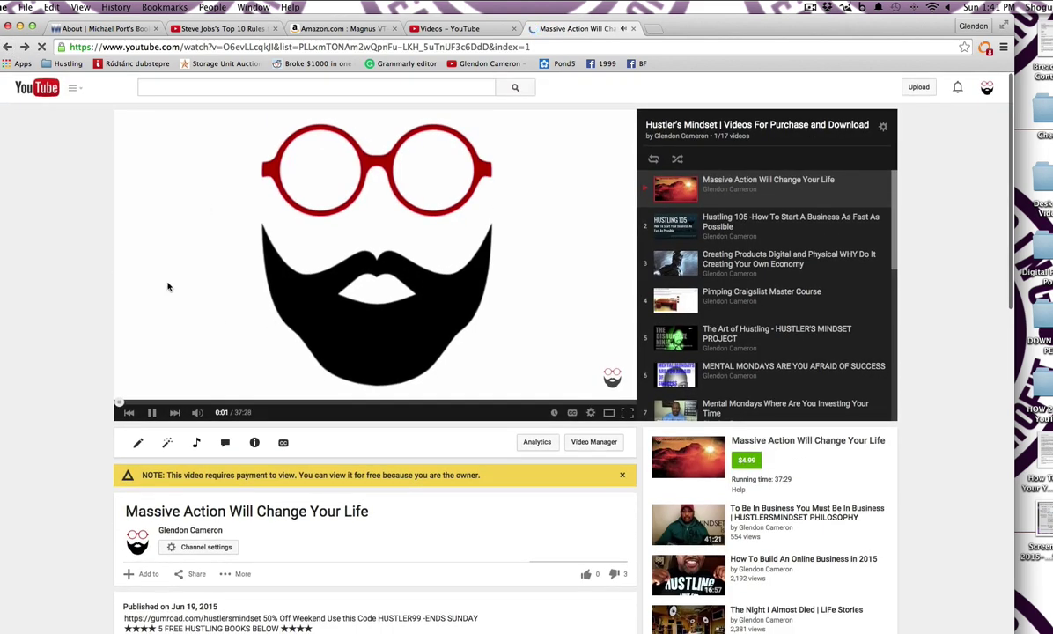
{"action": "left_click", "coordinate": [7, 46]}
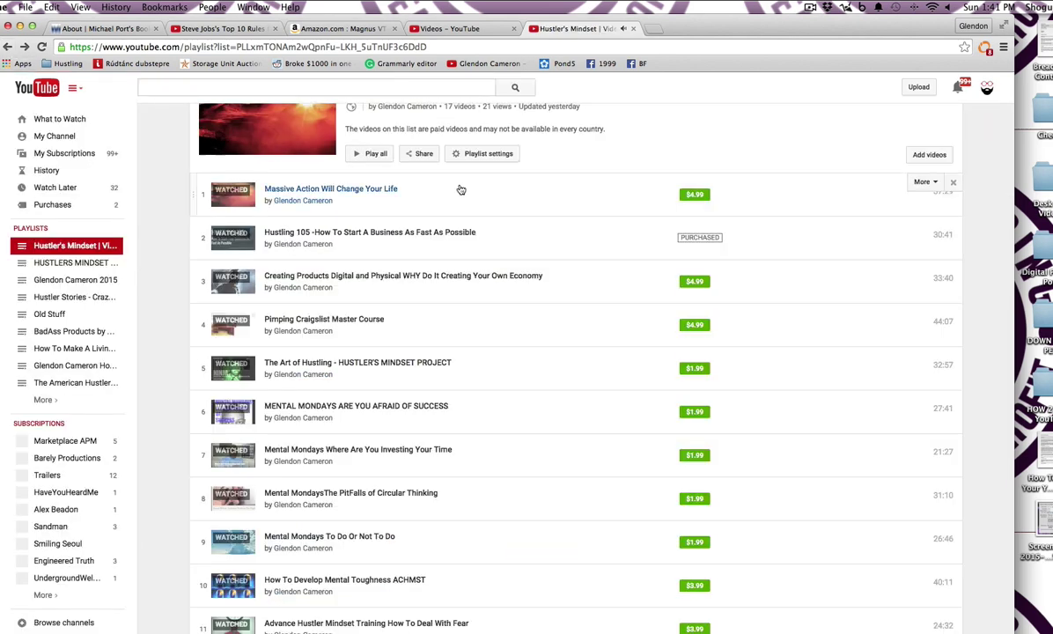
{"action": "scroll", "coordinate": [498, 275], "scroll_direction": "down", "scroll_amount": 1}
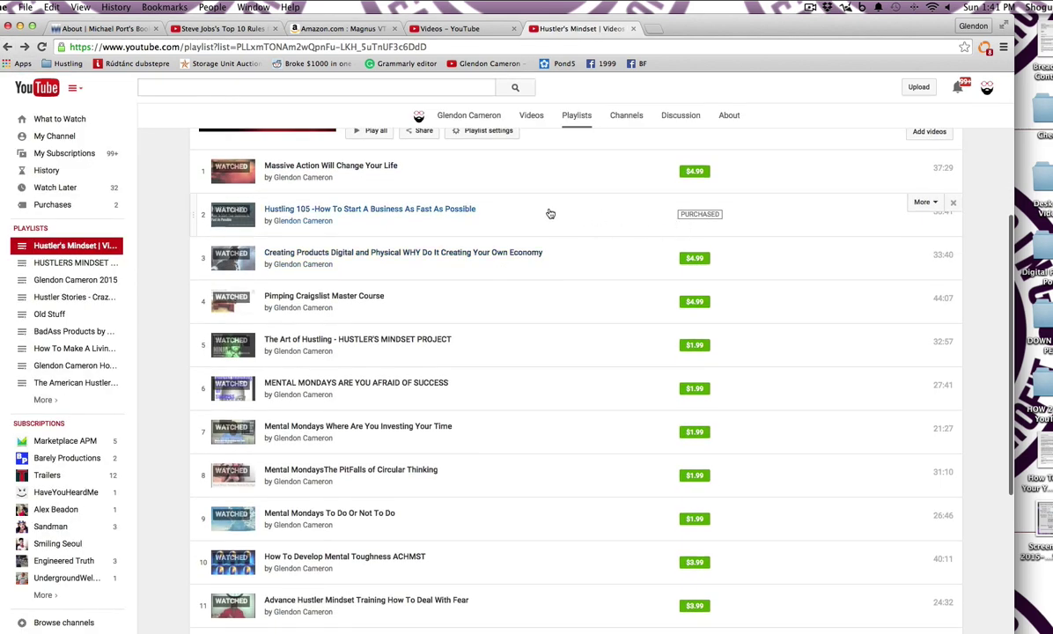
{"action": "scroll", "coordinate": [584, 216], "scroll_direction": "down", "scroll_amount": 1}
{"action": "scroll", "coordinate": [583, 217], "scroll_direction": "down", "scroll_amount": 8}
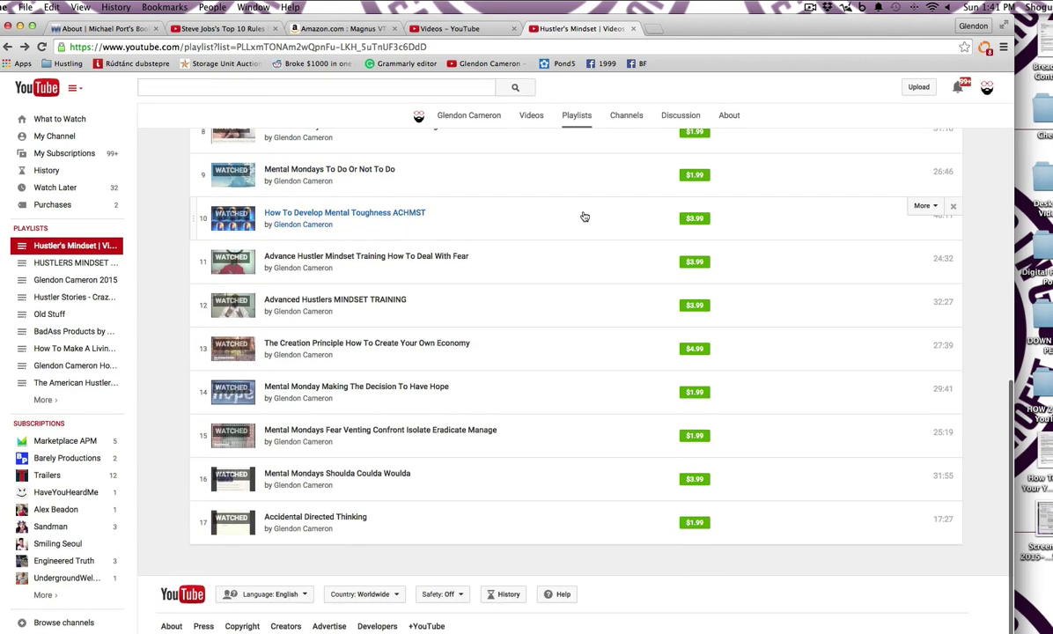
{"action": "scroll", "coordinate": [584, 216], "scroll_direction": "up", "scroll_amount": 10}
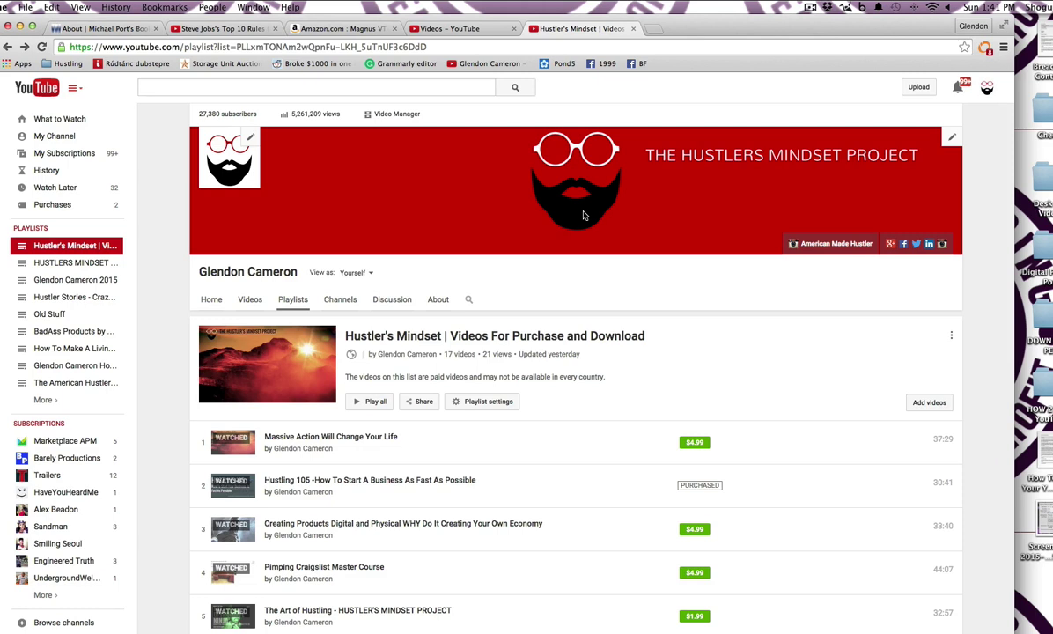
Go to the channel's home page and open its Video Manager
{"action": "left_click", "coordinate": [475, 66]}
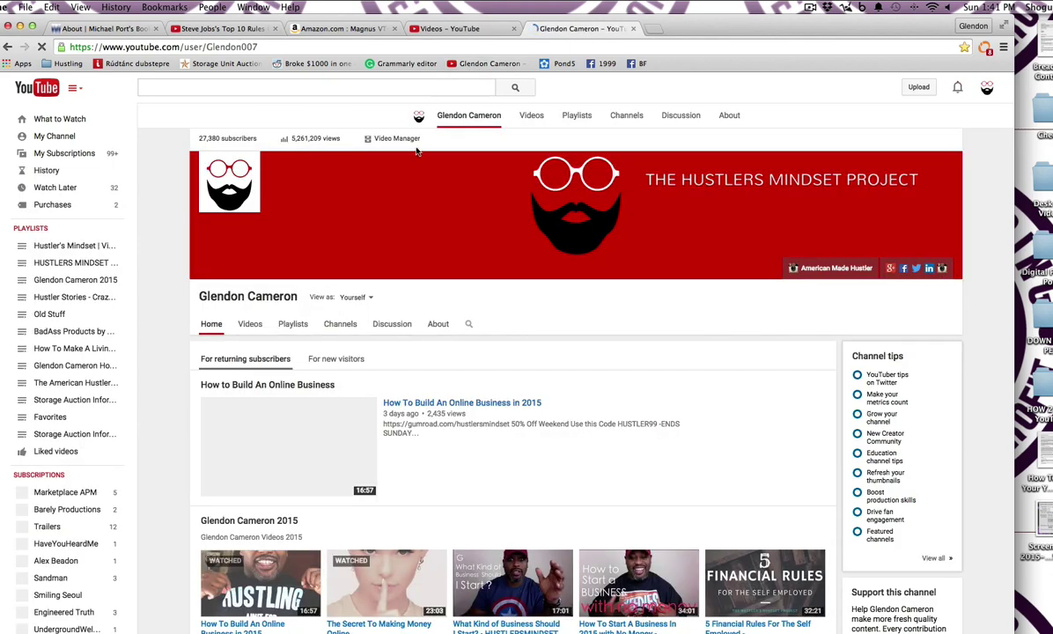
{"action": "left_click", "coordinate": [987, 91]}
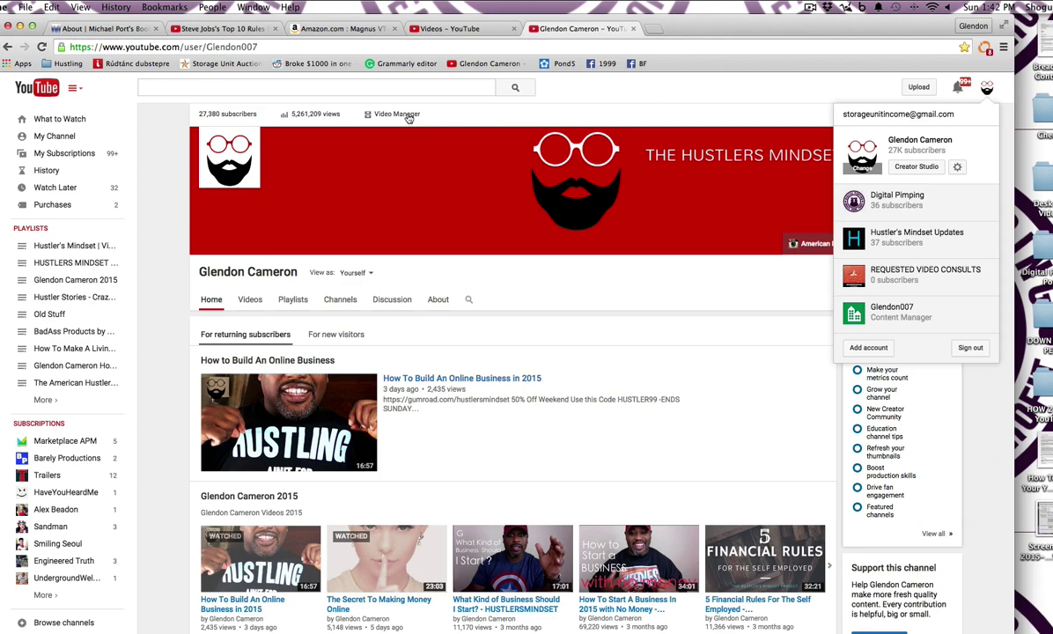
{"action": "left_click", "coordinate": [396, 114]}
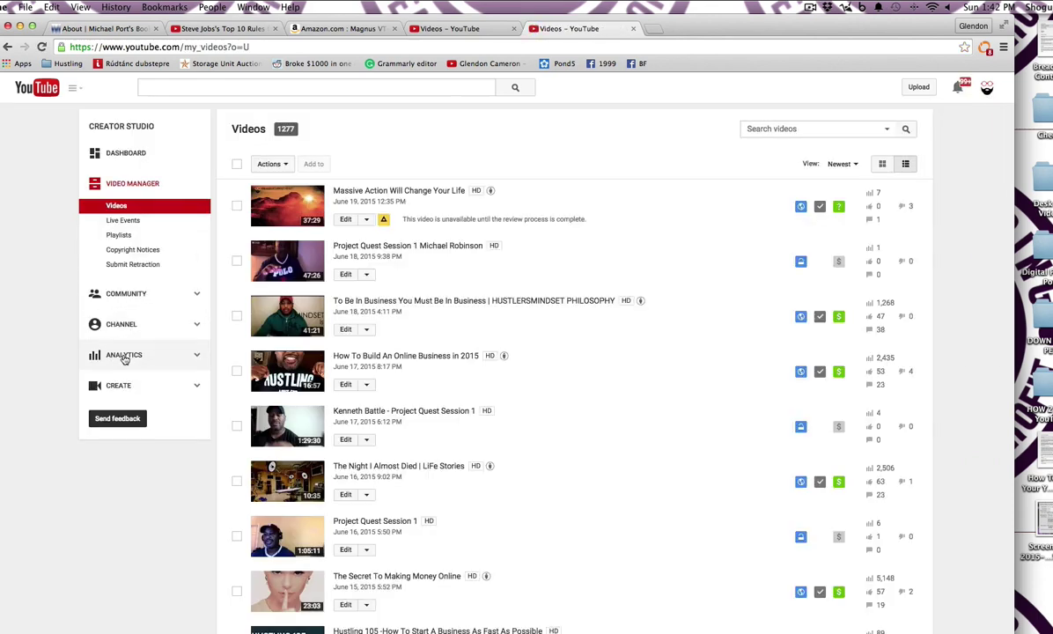
Open the Transaction earnings report in the channel's analytics and examine the daily chart and the breakdown by business model
{"action": "left_click", "coordinate": [124, 355]}
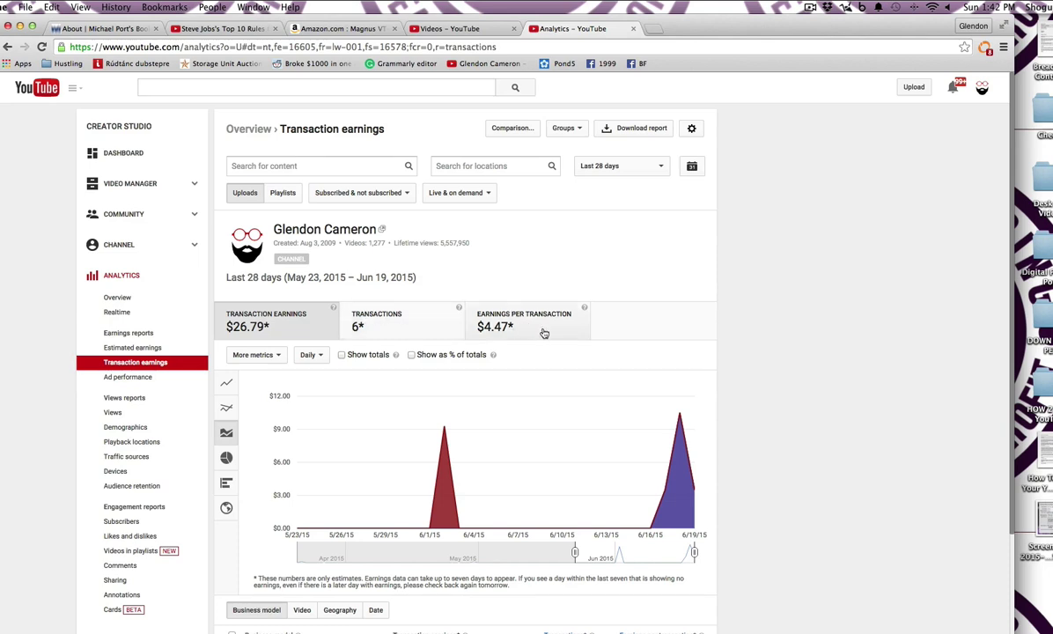
{"action": "scroll", "coordinate": [543, 333], "scroll_direction": "down", "scroll_amount": 3}
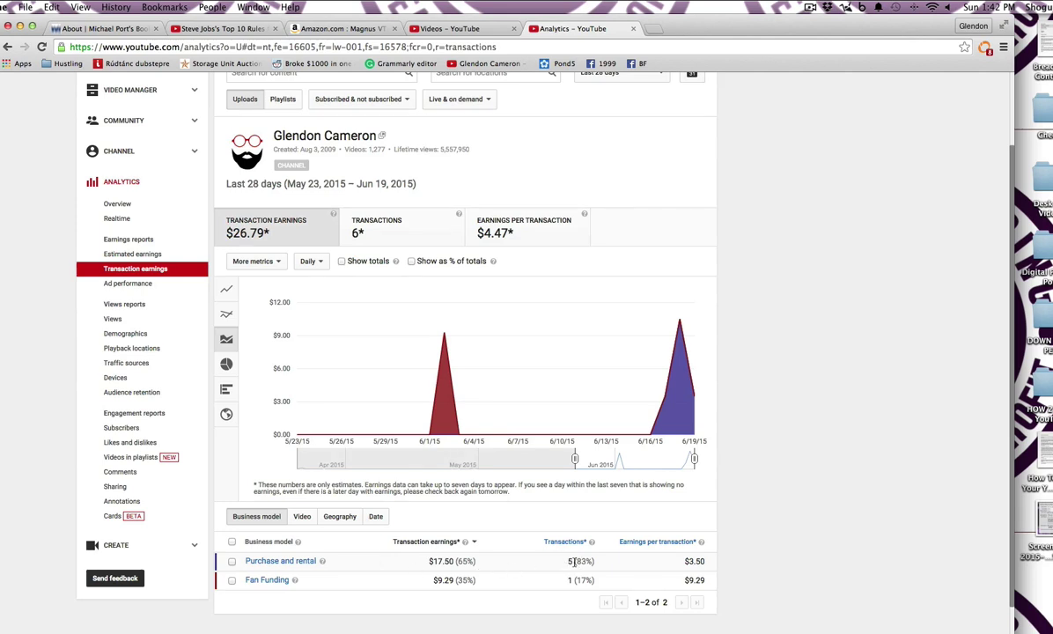
{"action": "scroll", "coordinate": [574, 561], "scroll_direction": "down", "scroll_amount": 1}
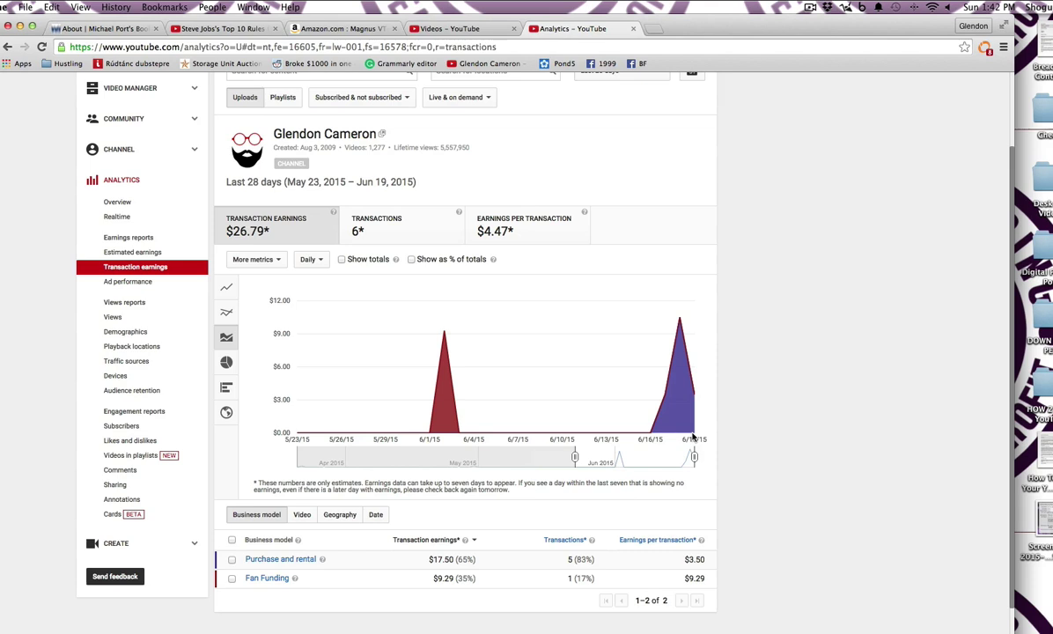
{"action": "mouse_move", "coordinate": [660, 393]}
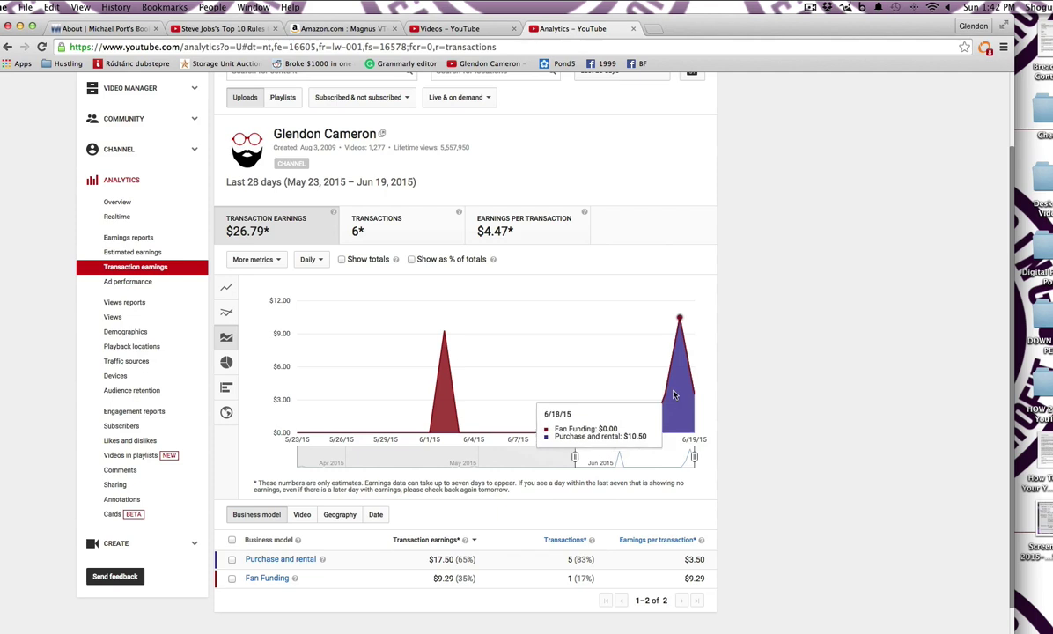